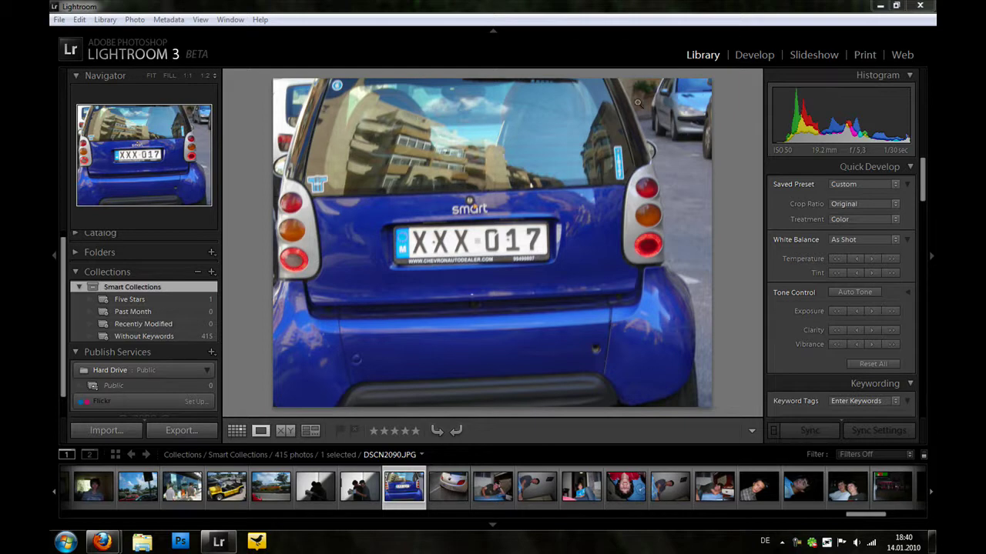
- Switch the Library to Grid view showing the smart collection's 415 thumbnails
click(235, 431)
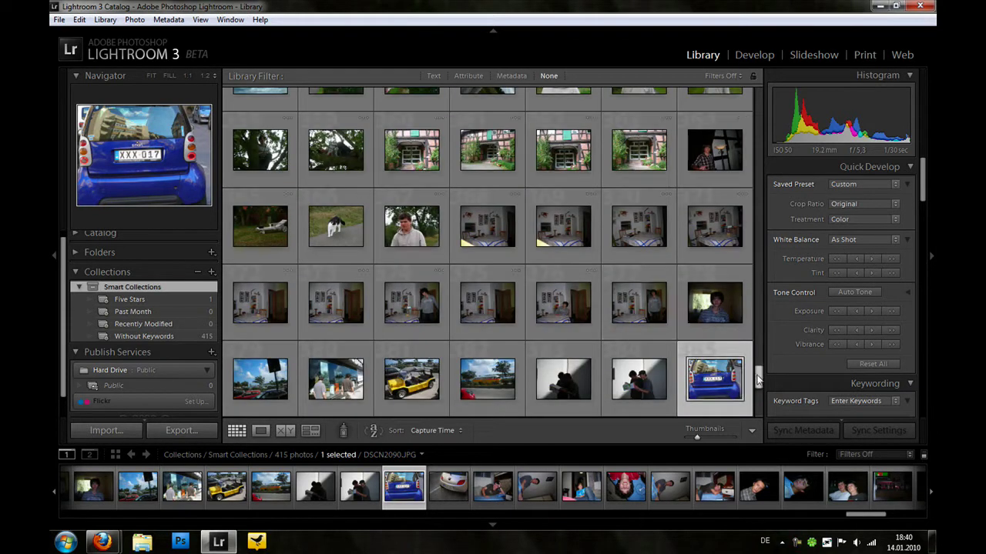
- Scroll further into the grid, then enlarge and shrink the thumbnails to eight per row
click(760, 320)
drag(764, 282, 761, 173)
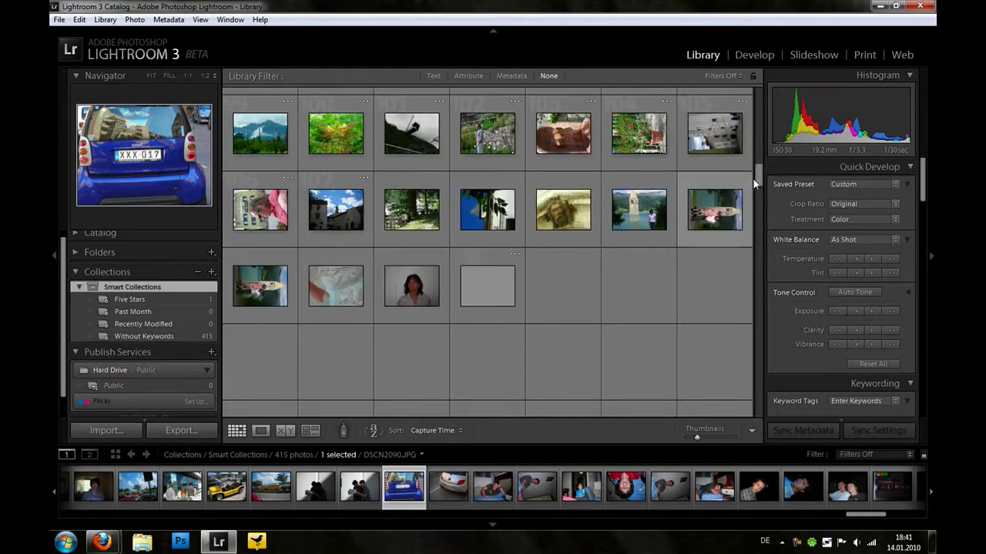
mouse_move(759, 135)
mouse_down()
mouse_move(759, 106)
mouse_move(759, 137)
mouse_up()
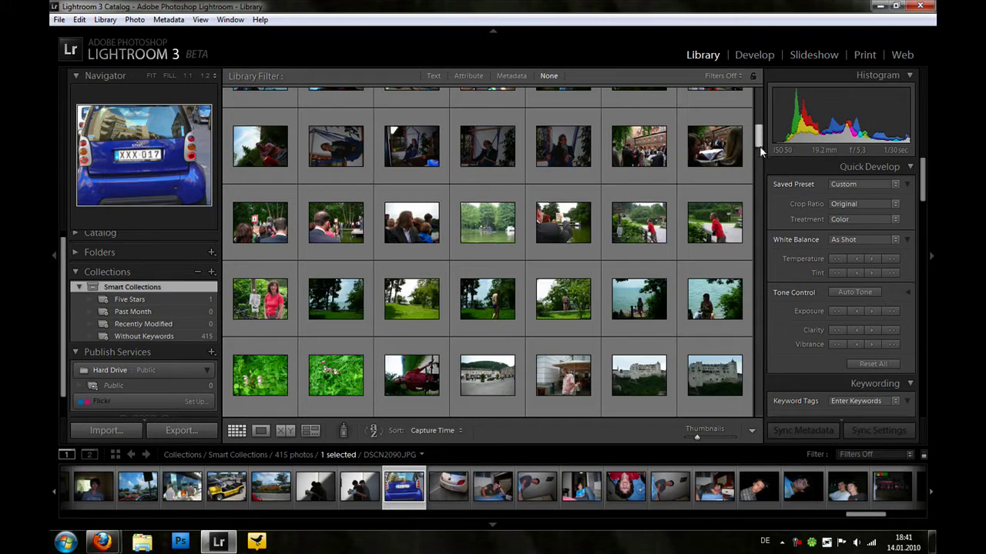
drag(759, 137, 759, 150)
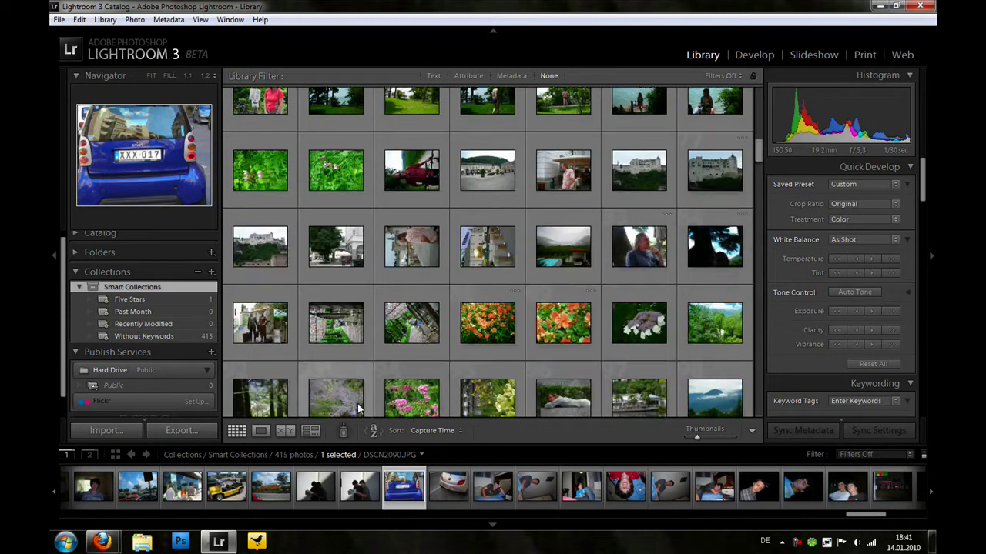
drag(694, 436, 738, 437)
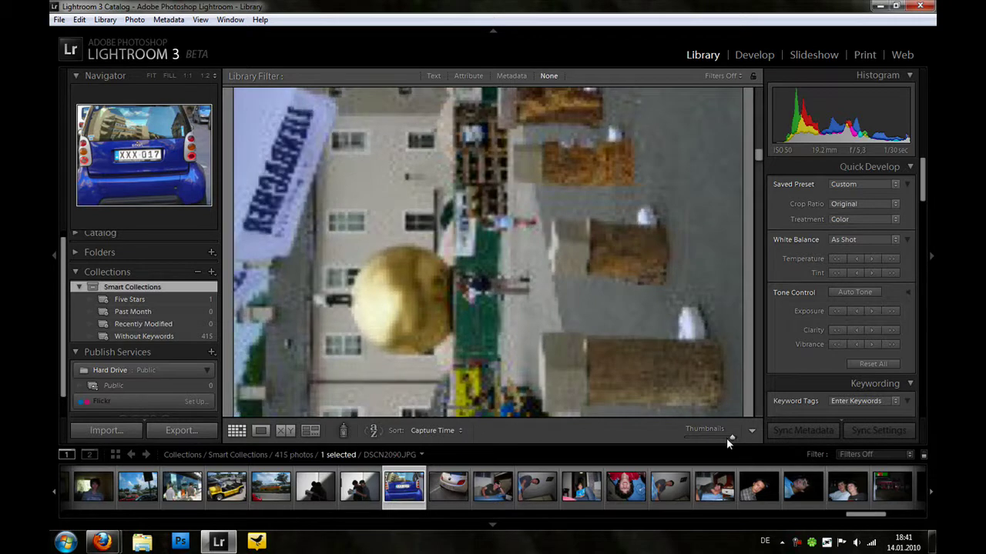
drag(731, 441, 673, 444)
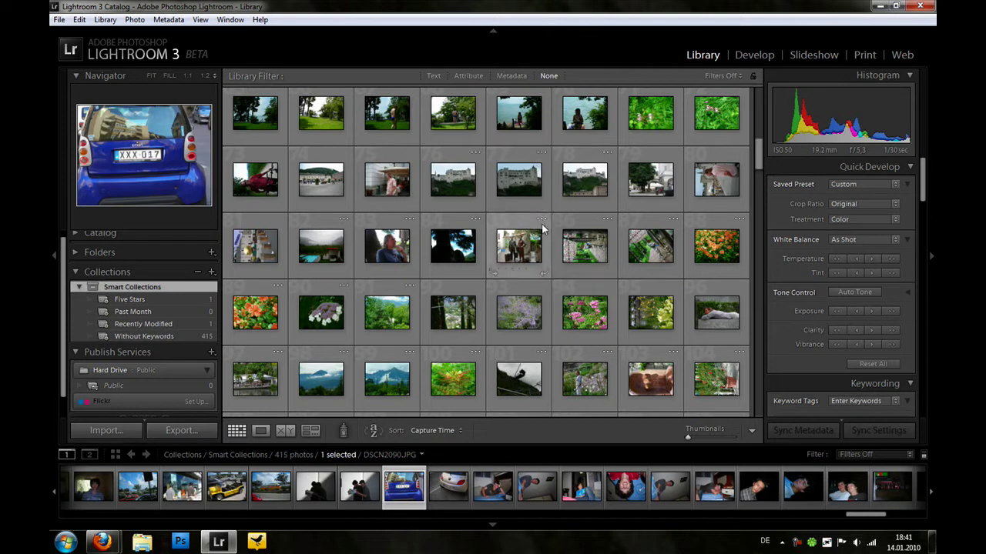
- Open the statue photo in Loupe, toggle Grid and Loupe, then show the orange flower photo
mouse_move(519, 247)
double_click(535, 265)
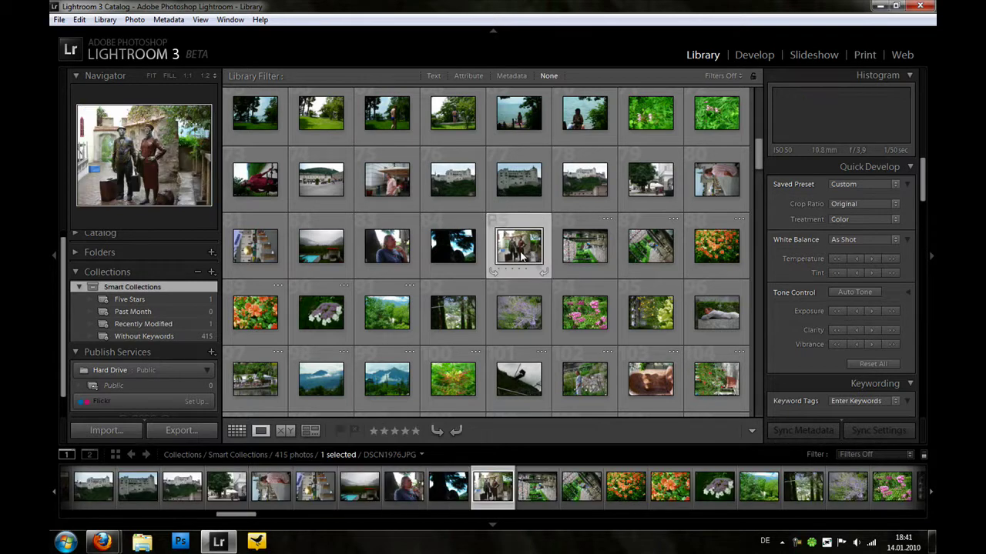
click(239, 434)
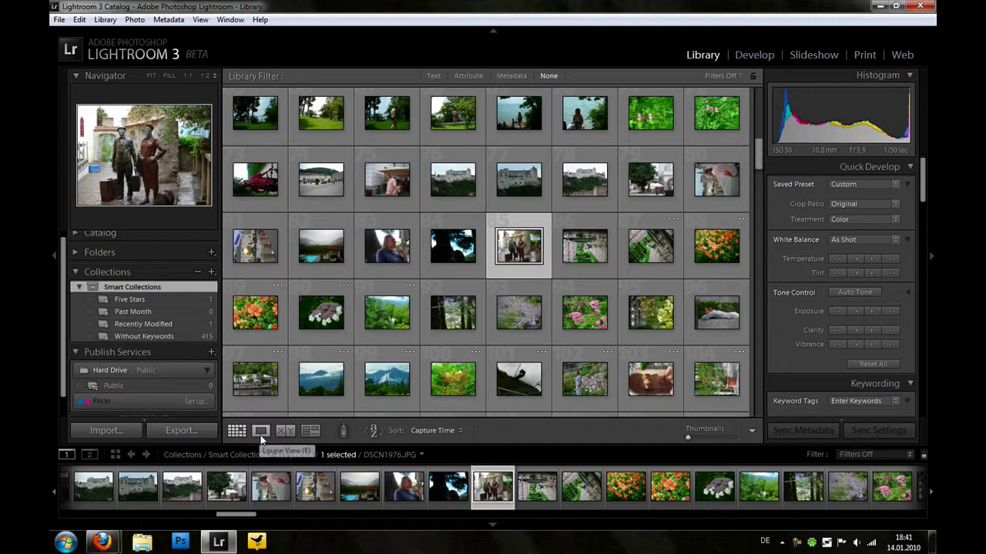
click(259, 434)
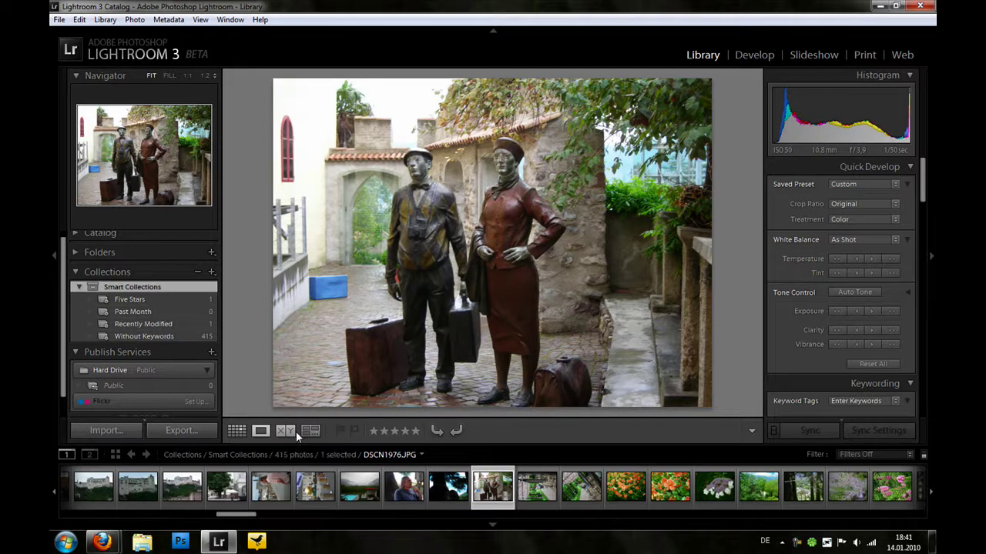
click(625, 487)
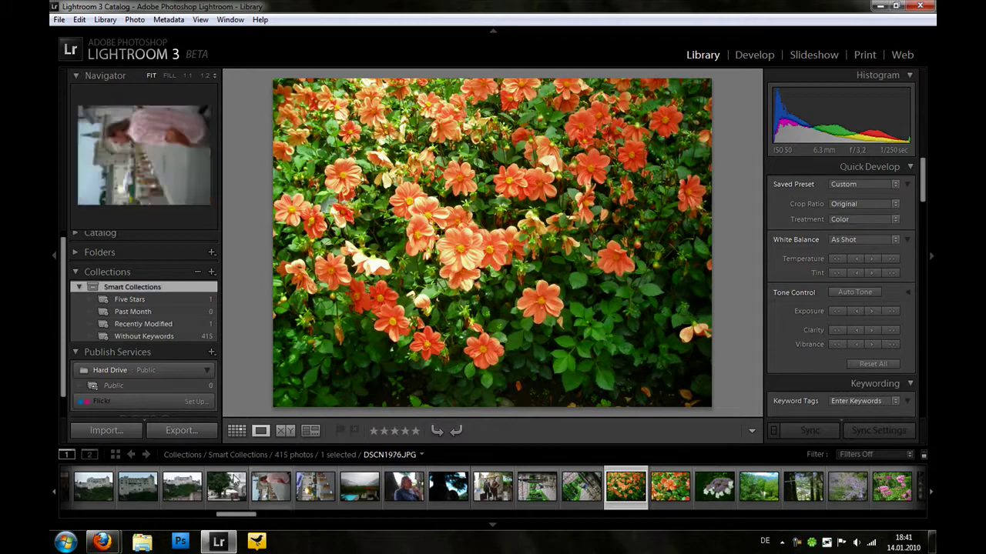
- Compare the flower against the statue, keeping DSCN1978 as the active candidate
click(285, 430)
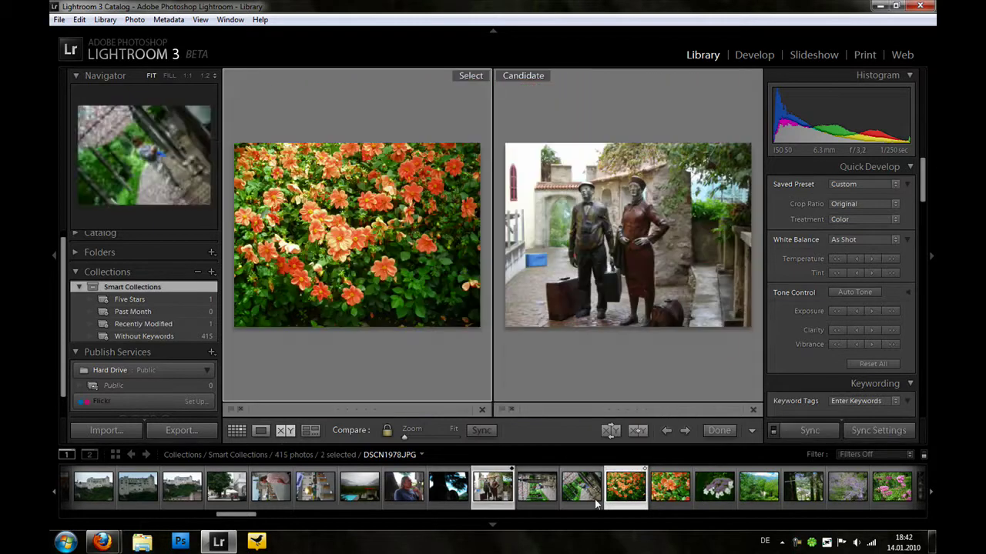
click(663, 497)
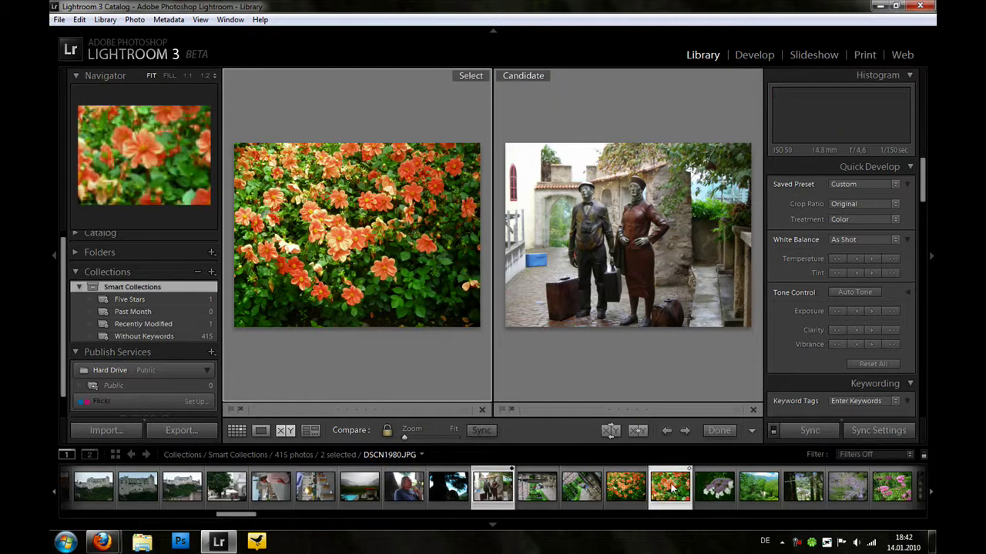
right_click(613, 495)
key(Escape)
click(622, 493)
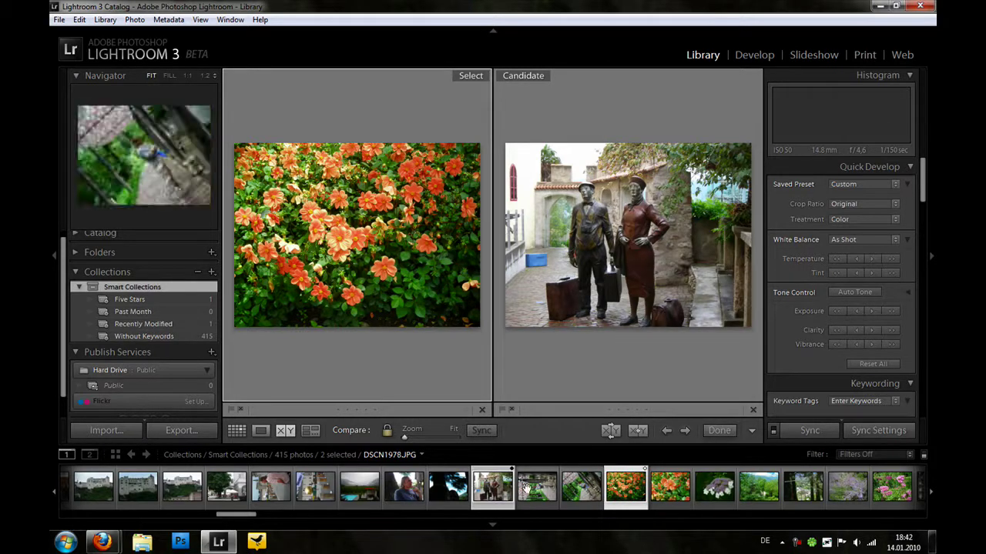
- Lay the statue and orange flower photos side by side in Survey view
scroll(462, 478, down, 2)
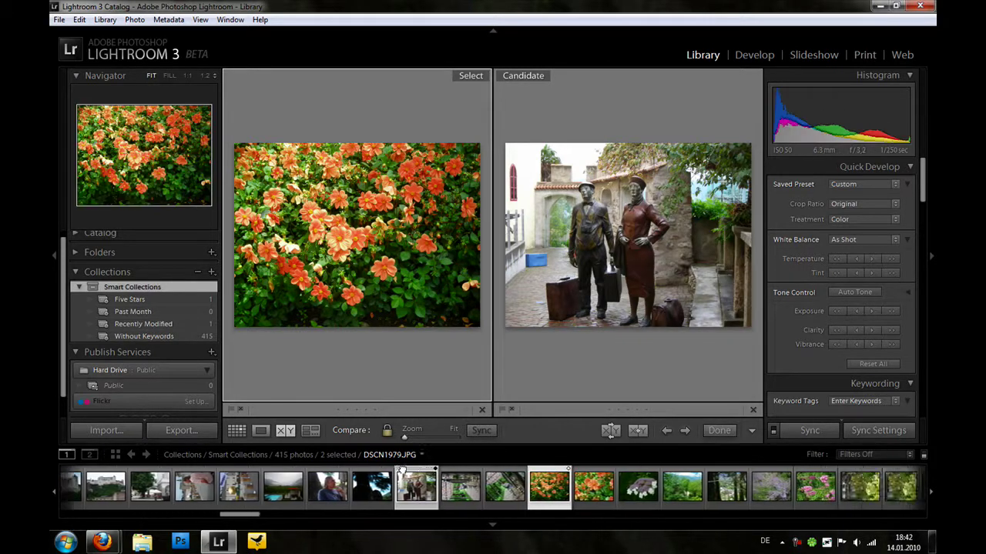
scroll(401, 477, down, 2)
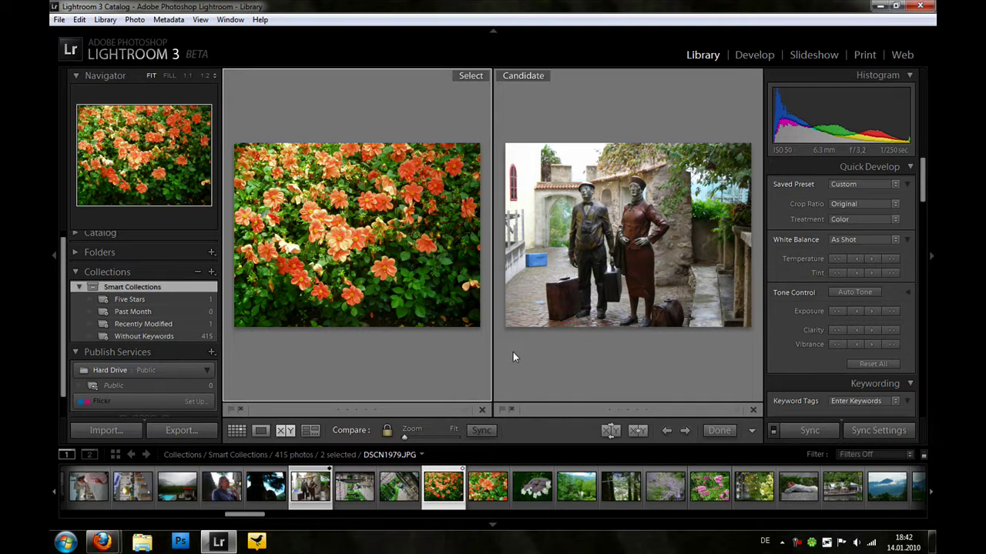
click(311, 434)
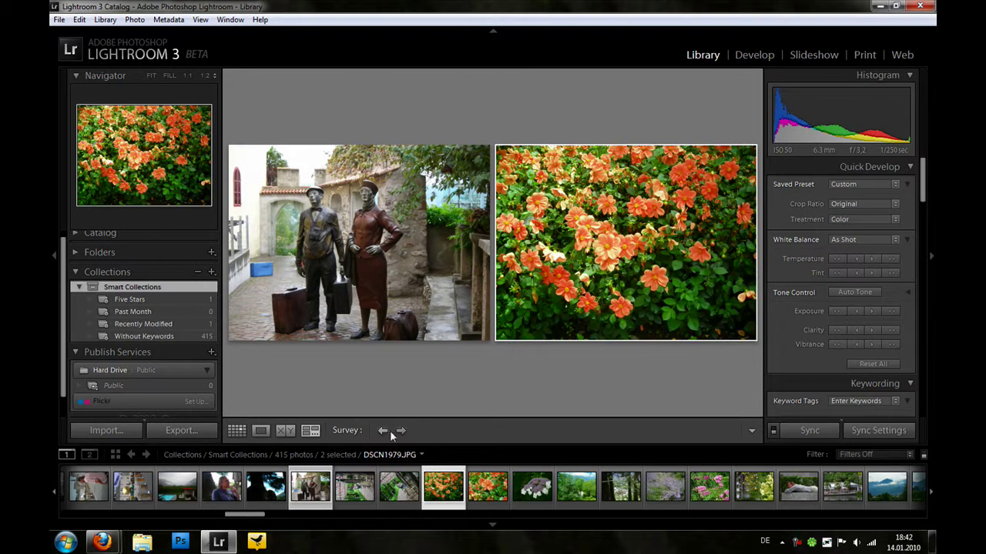
- Toggle Compare and Survey, make the statue photo active, then show it alone in Loupe
click(279, 433)
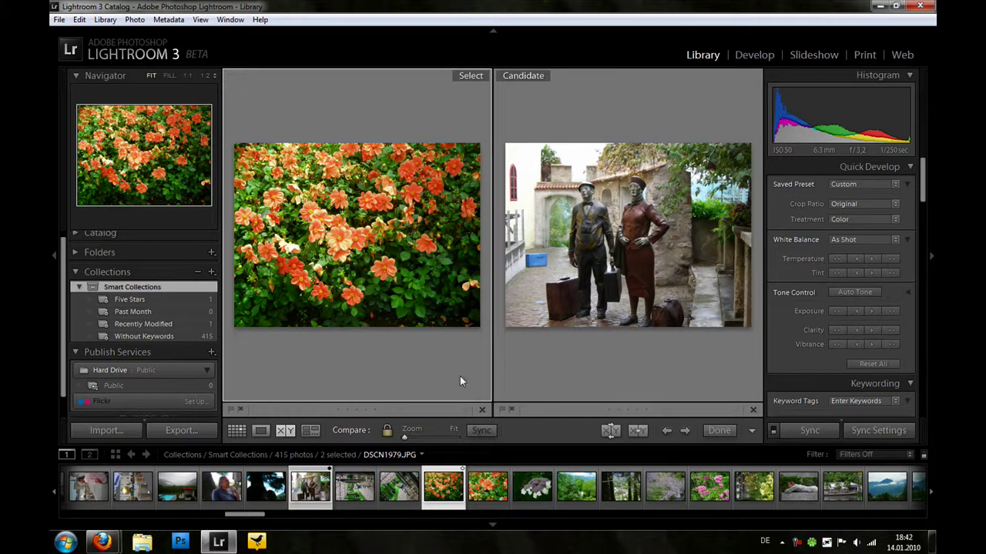
click(311, 432)
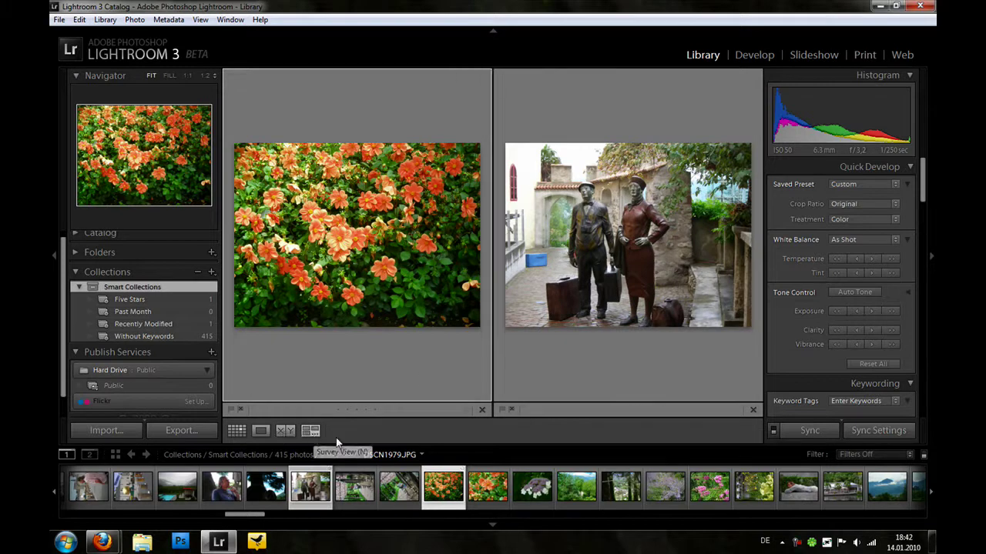
click(400, 432)
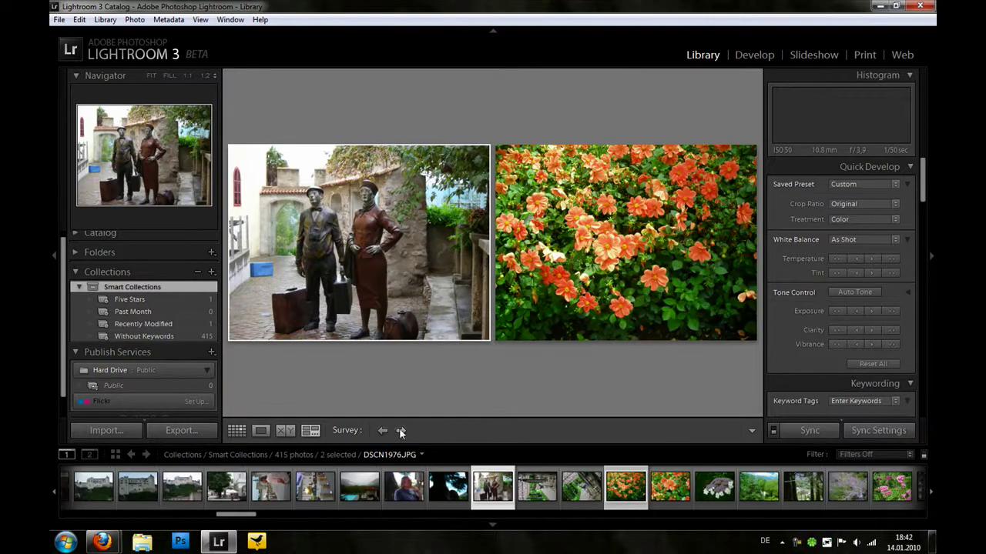
click(400, 432)
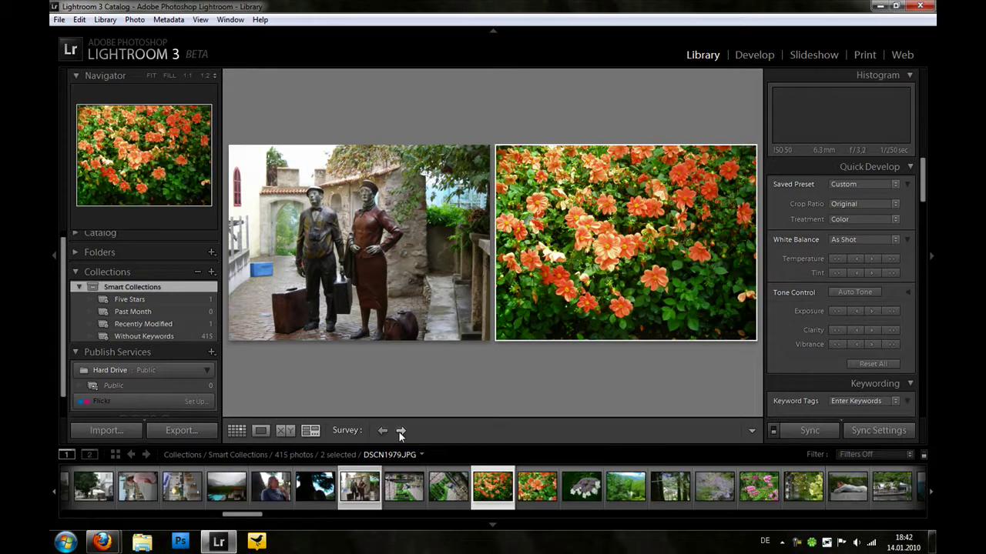
click(399, 432)
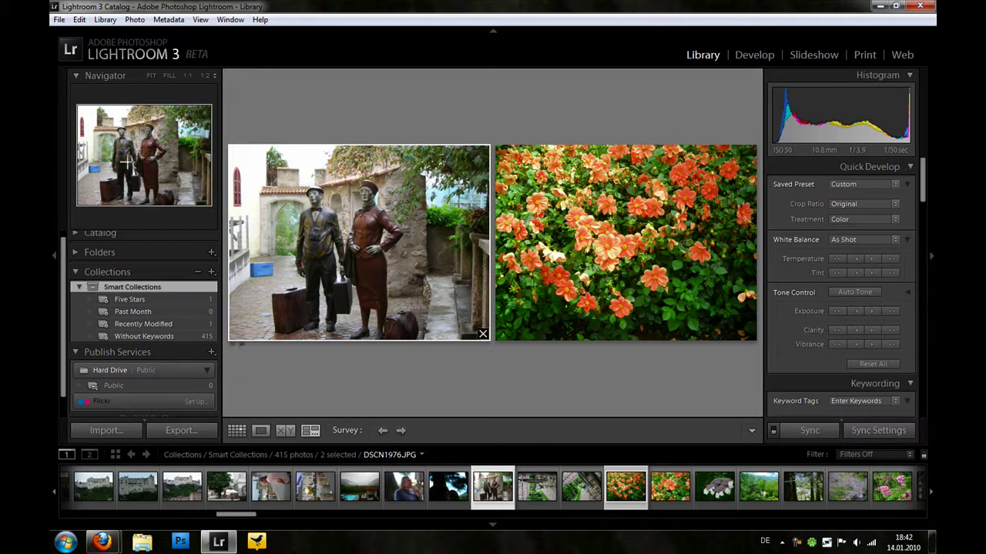
mouse_move(358, 243)
key(e)
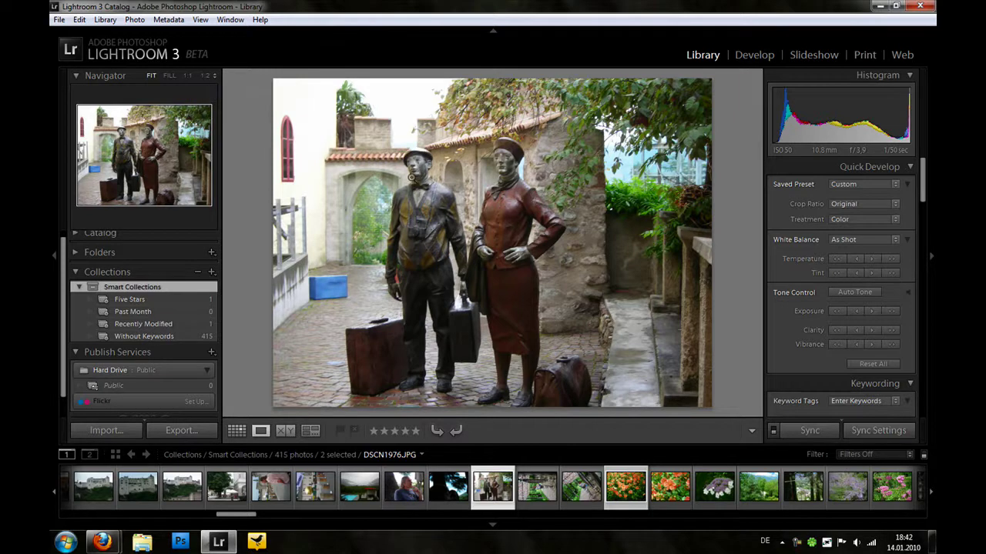
- Inspect the statue photo at 1:1, 1:2 and 11:1 zoom, panning around
click(412, 174)
mouse_move(92, 142)
mouse_down()
mouse_move(138, 136)
mouse_move(121, 166)
mouse_move(137, 140)
mouse_up()
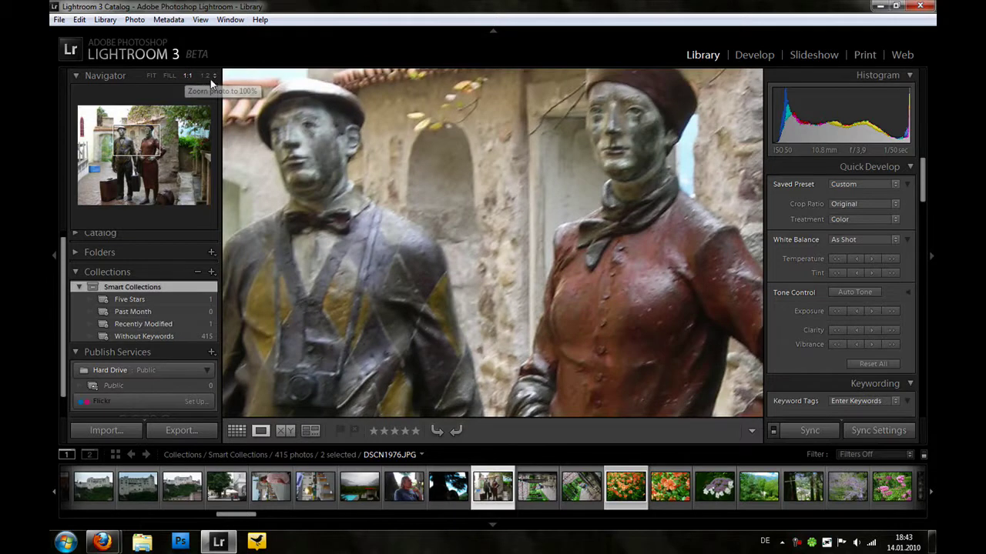
click(204, 76)
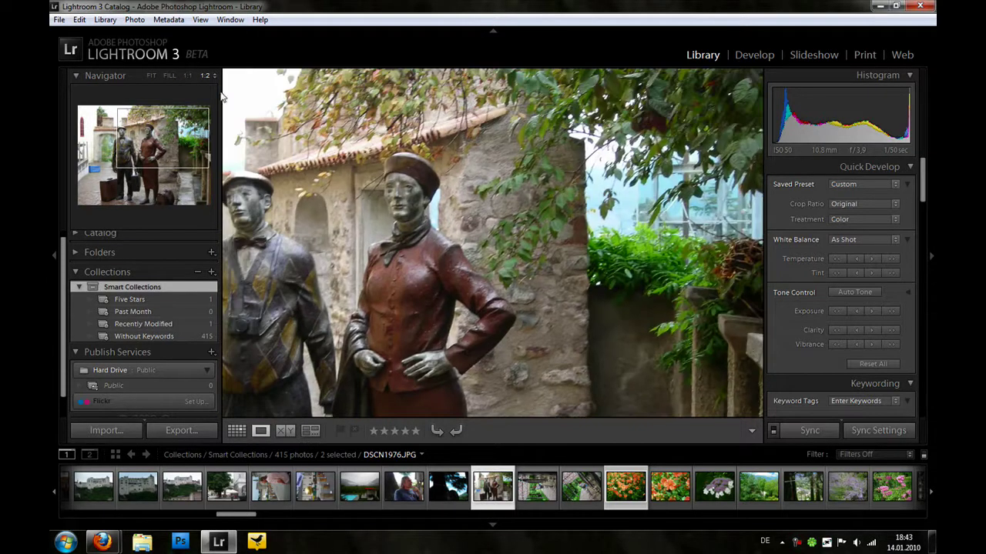
click(213, 77)
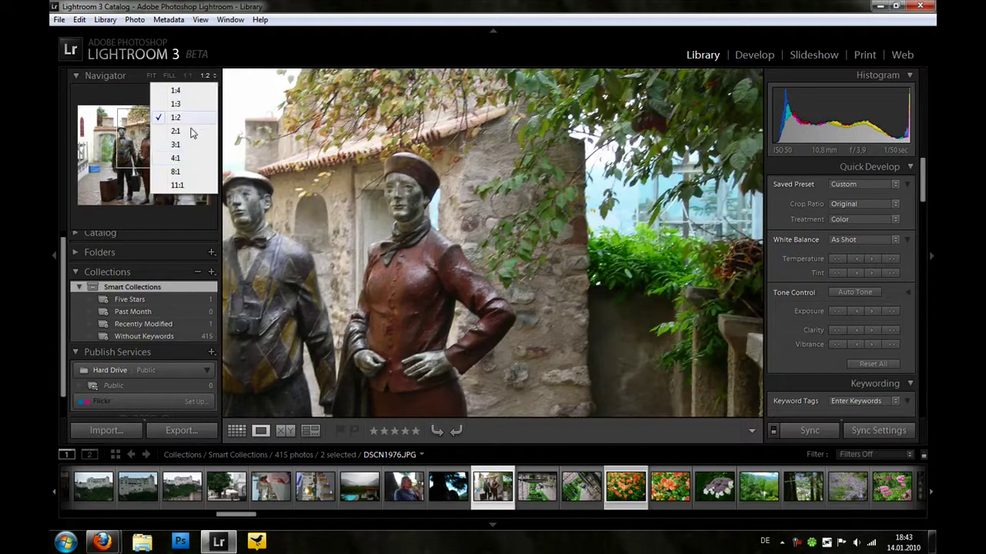
click(178, 185)
drag(163, 143, 151, 129)
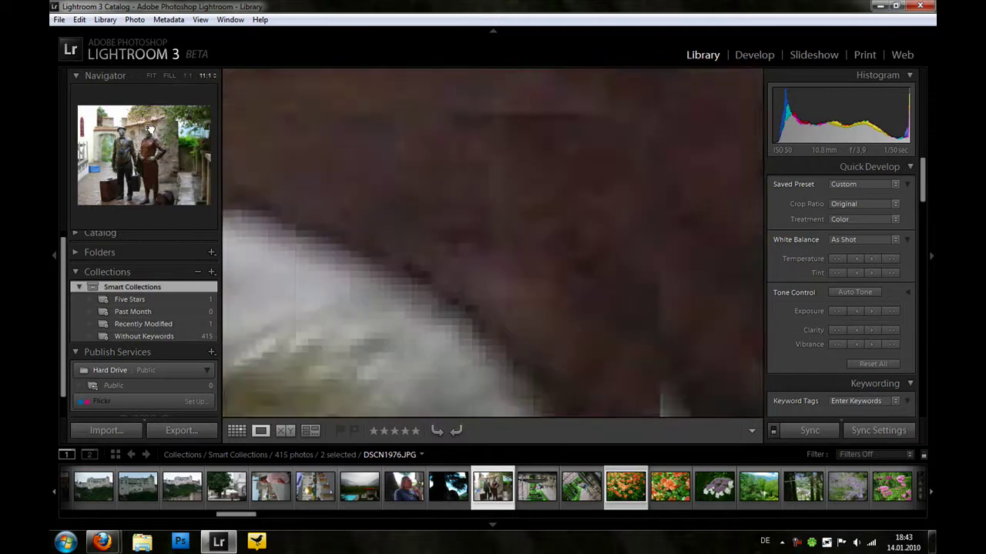
- Pan around the statue at 3:1 magnification, then fit the photo back to the view
click(213, 76)
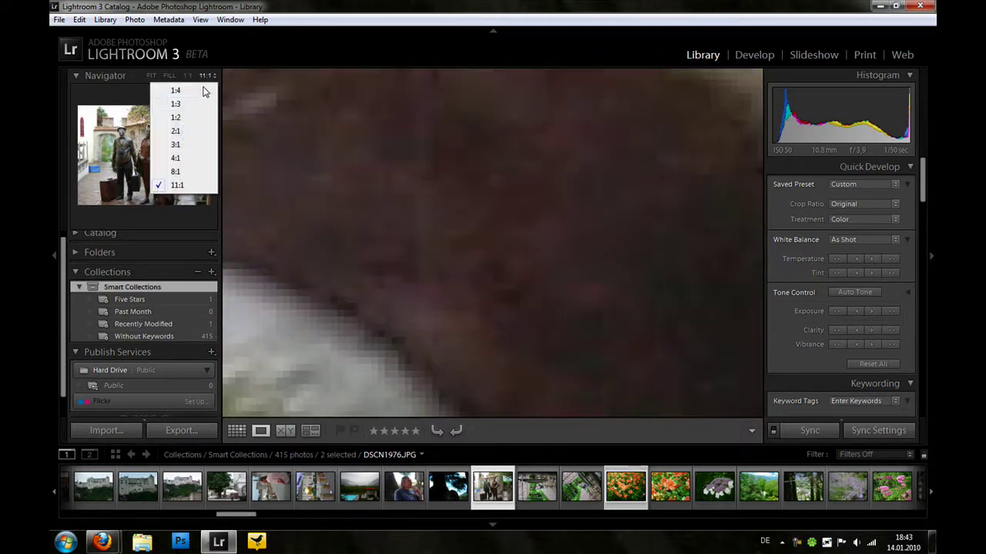
click(186, 154)
drag(151, 129, 122, 140)
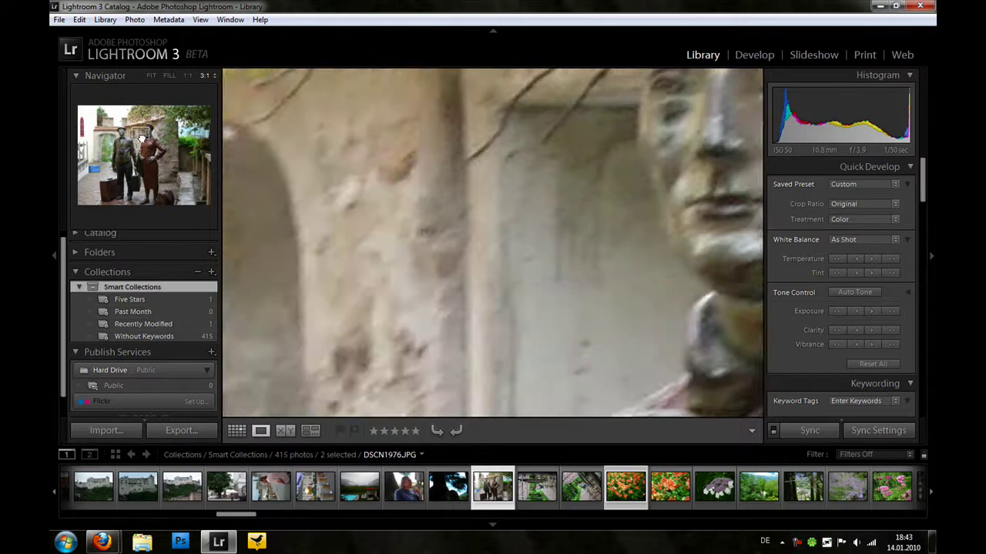
drag(593, 200, 523, 238)
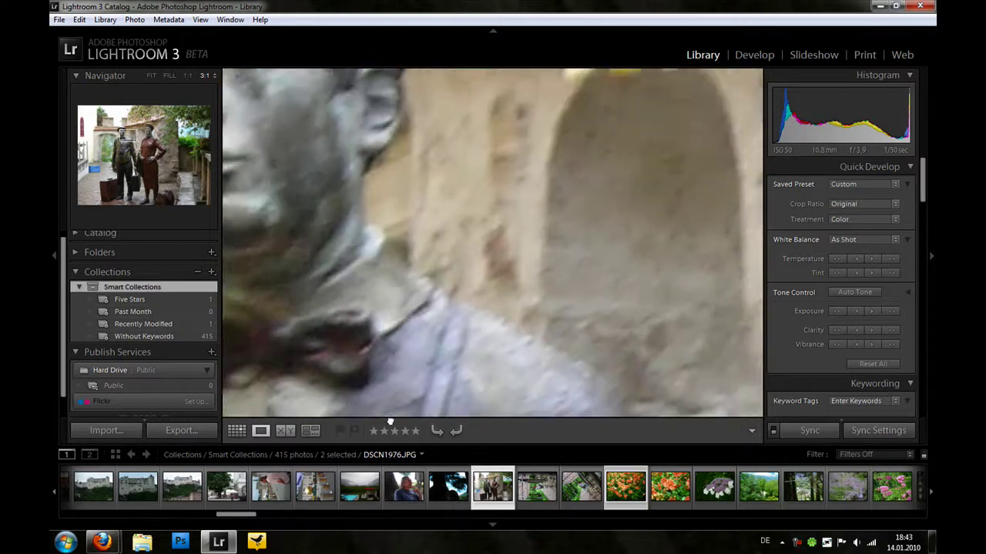
mouse_move(178, 168)
mouse_down()
mouse_move(141, 159)
mouse_move(96, 170)
mouse_up()
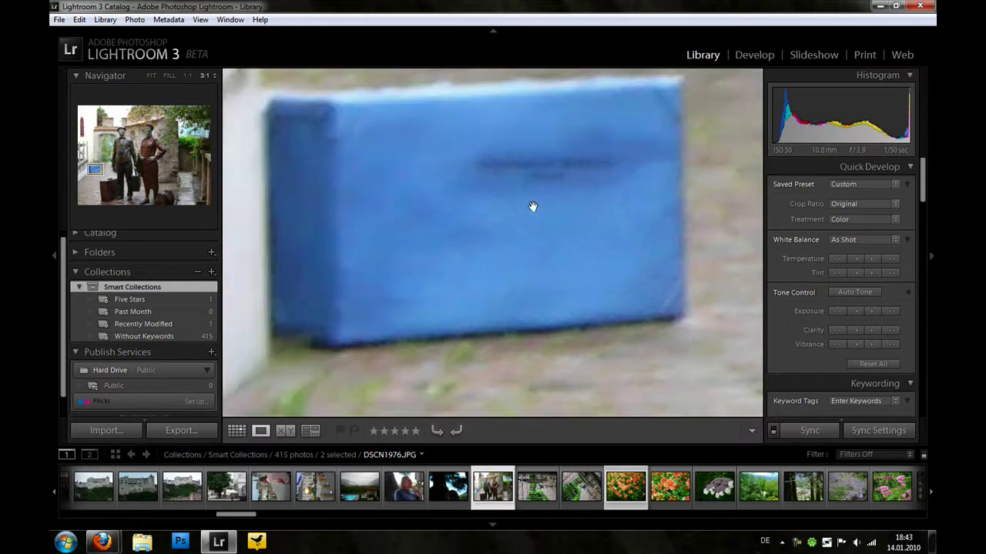
mouse_move(530, 207)
mouse_down()
mouse_move(378, 325)
mouse_move(388, 301)
mouse_move(303, 269)
mouse_up()
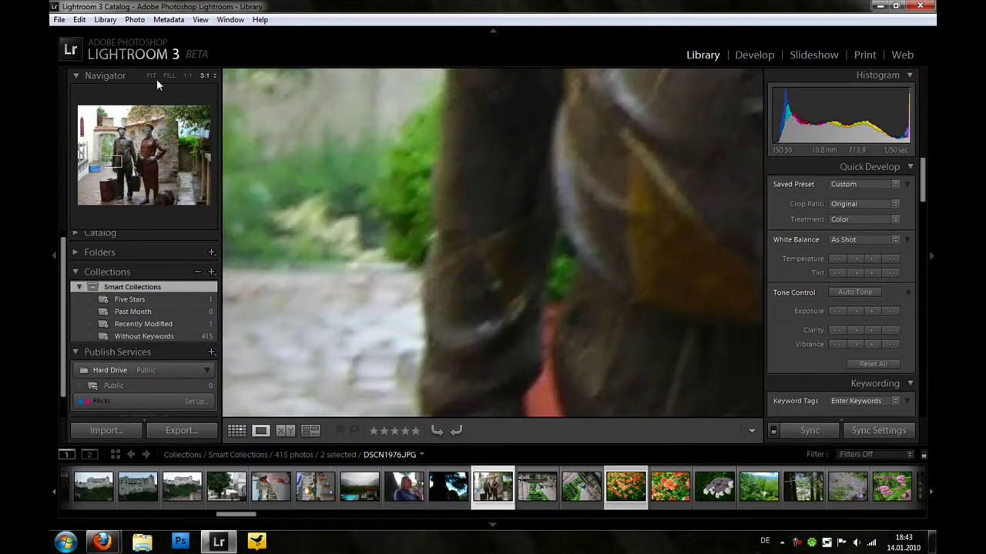
click(151, 76)
- Cycle Grid and Loupe, try Fill then Fit, collapse the Navigator and expand Catalog
key(g)
mouse_move(256, 180)
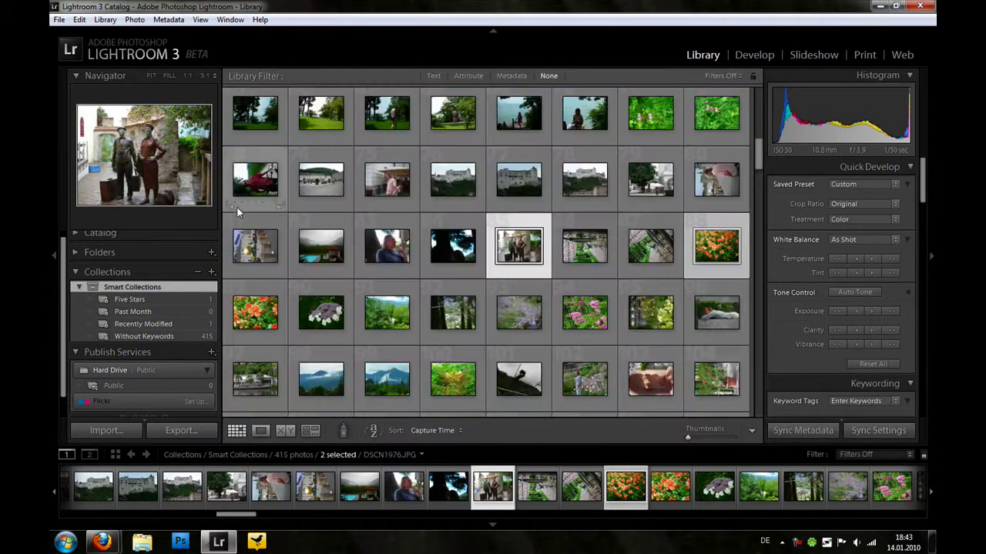
key(e)
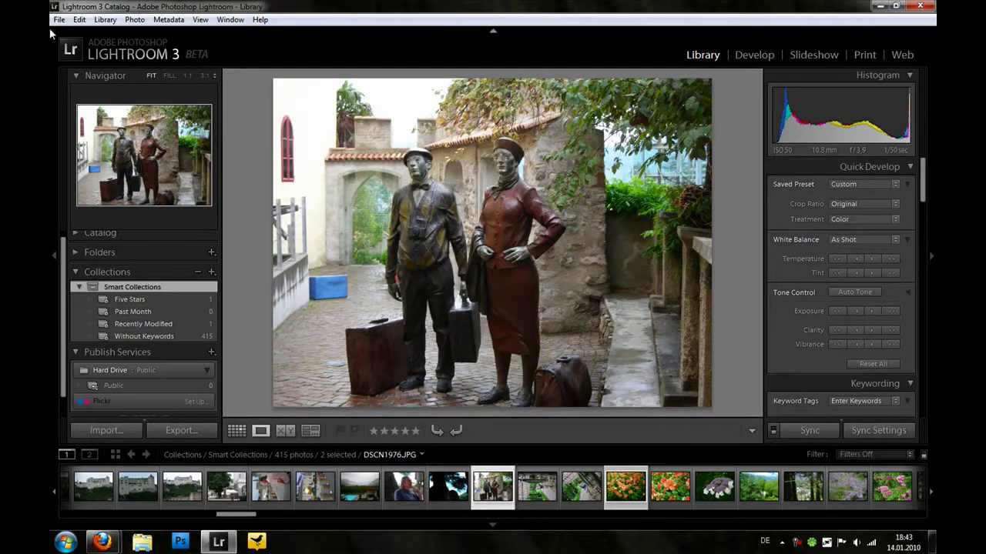
click(169, 76)
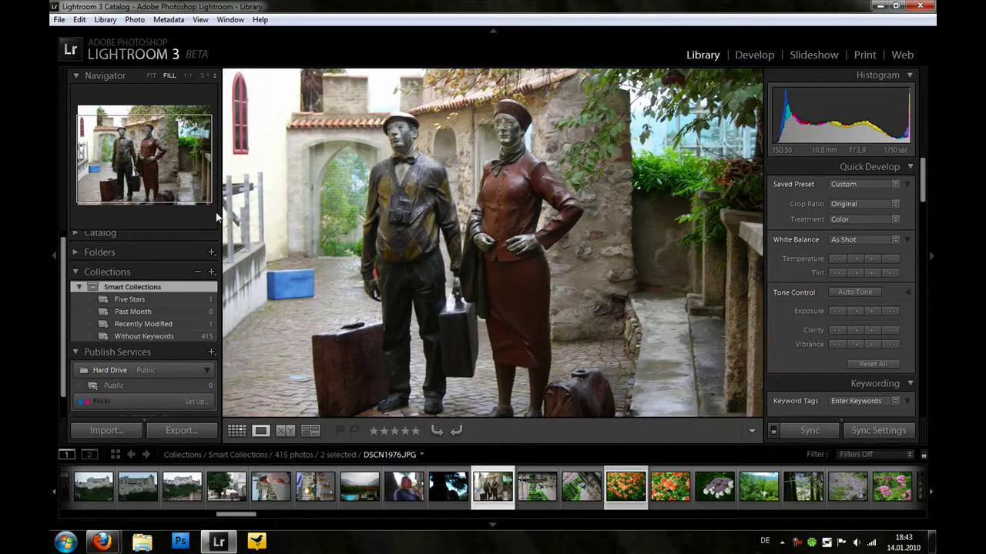
click(152, 74)
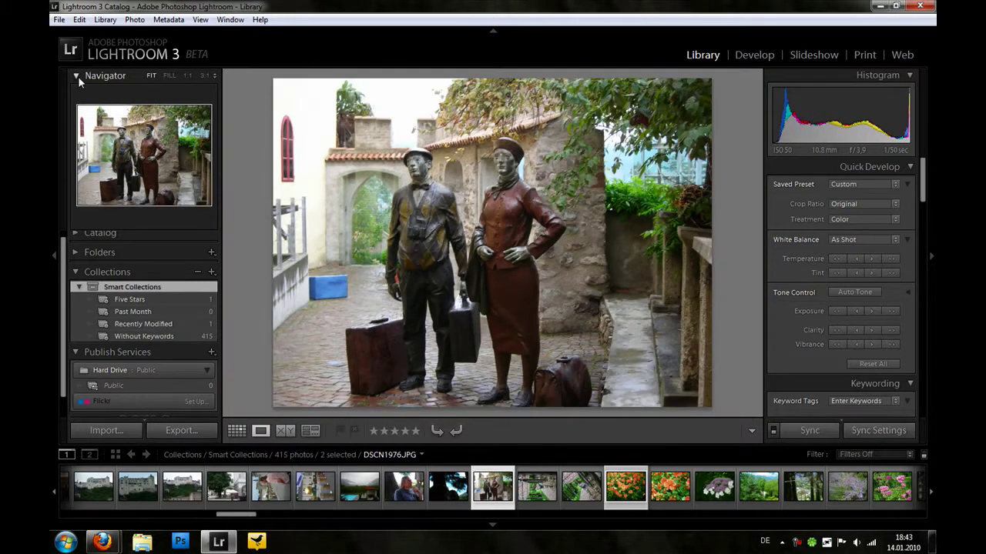
click(75, 76)
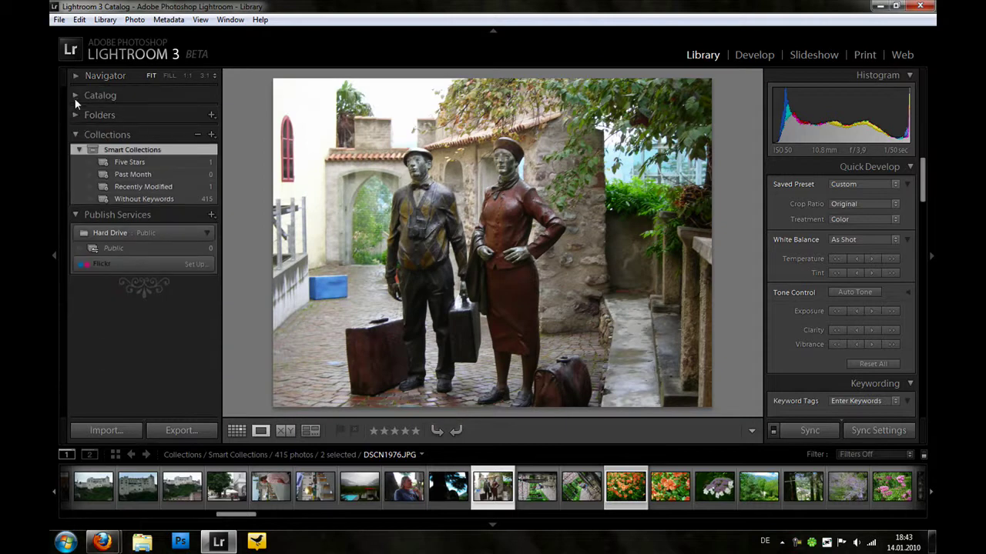
click(75, 95)
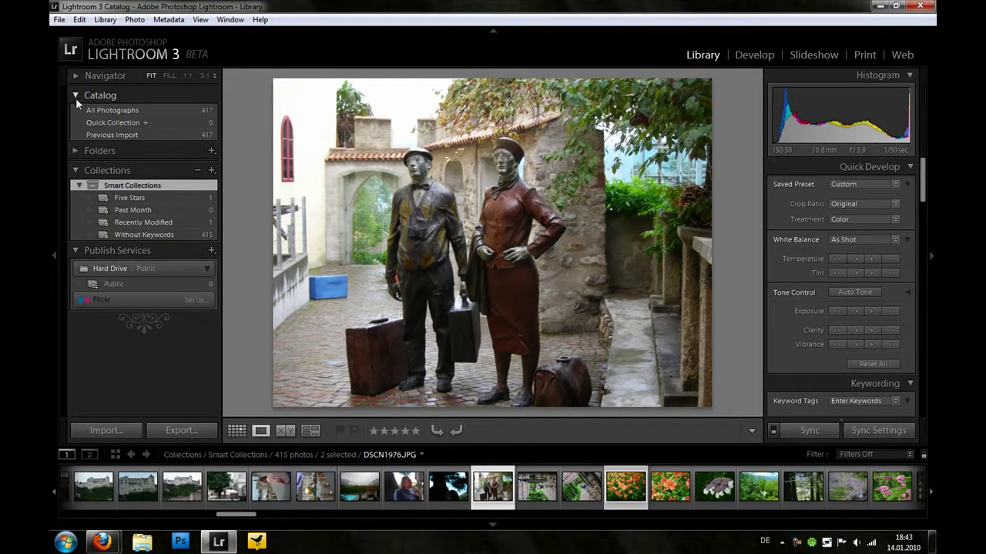
- Collapse Catalog and show the Folders list for the DATA (D:) drive
click(75, 96)
click(76, 115)
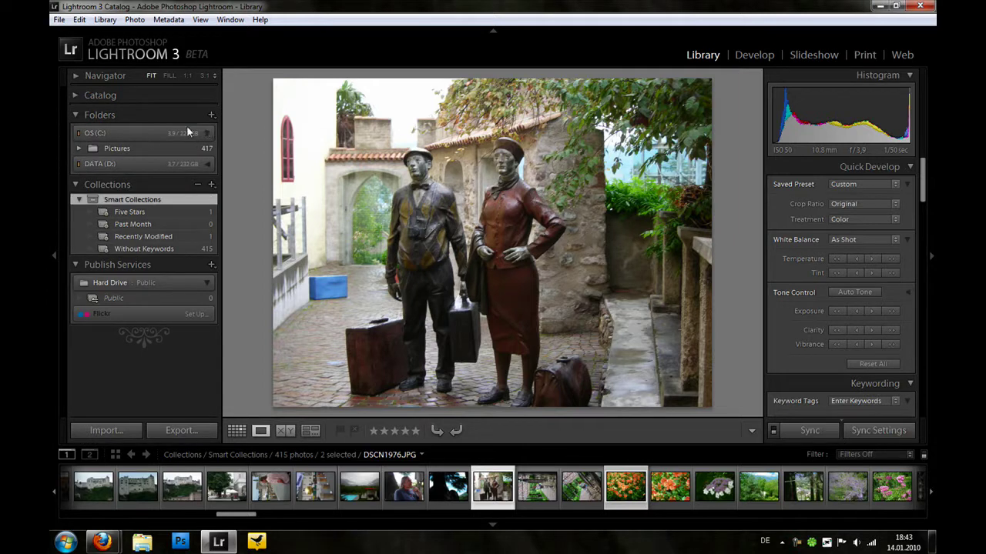
click(208, 165)
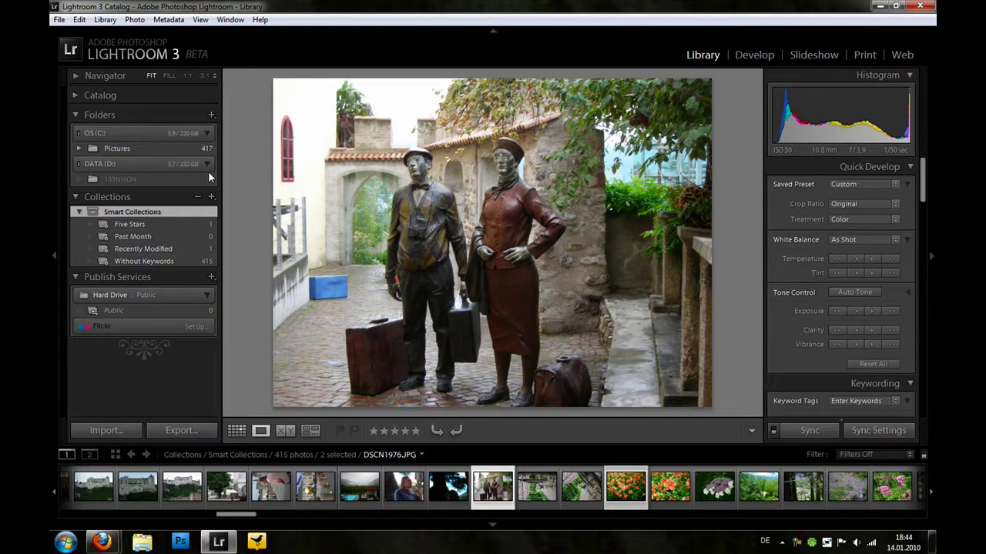
- Browse to Eigene Bilder in Add Folder, cancel without adding, and collapse Folders
click(211, 116)
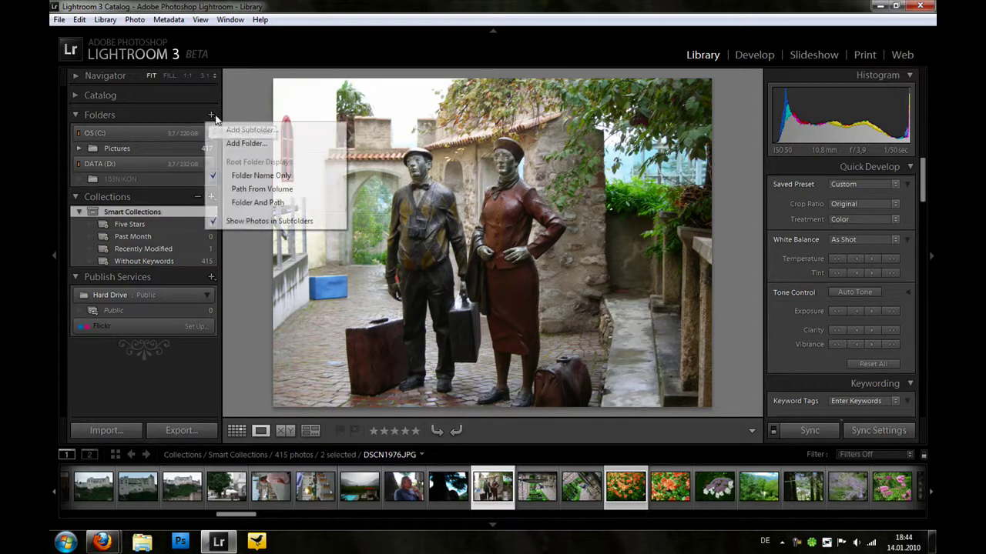
click(231, 144)
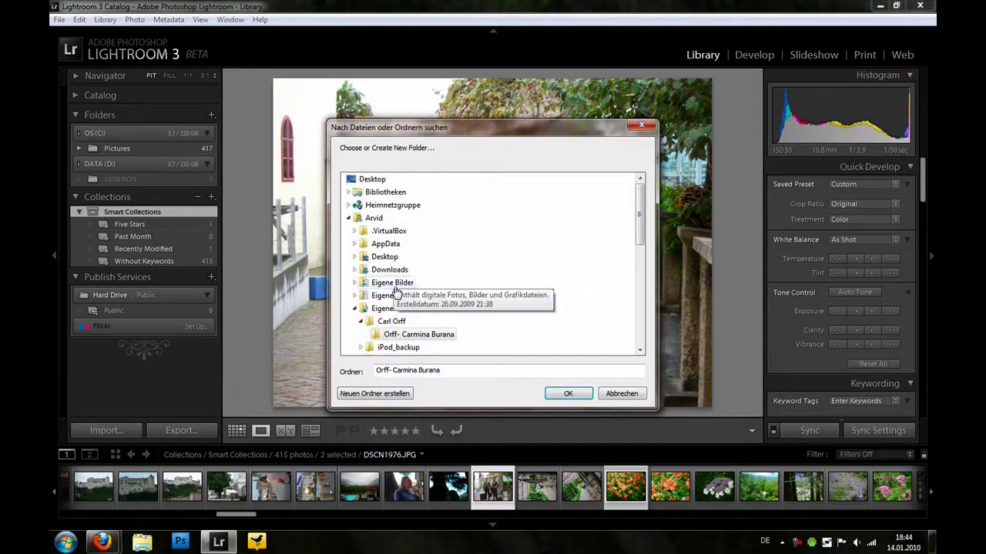
click(356, 308)
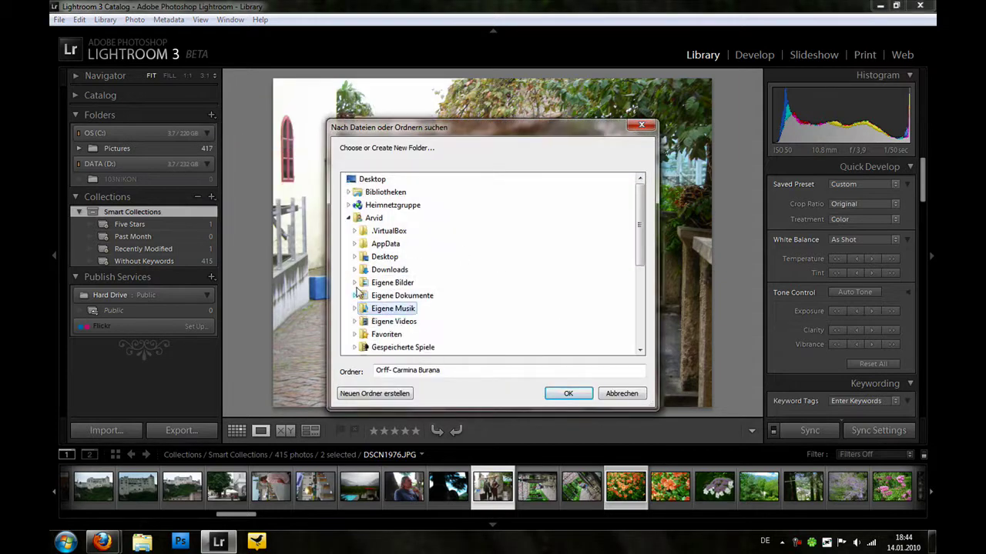
click(355, 282)
click(393, 180)
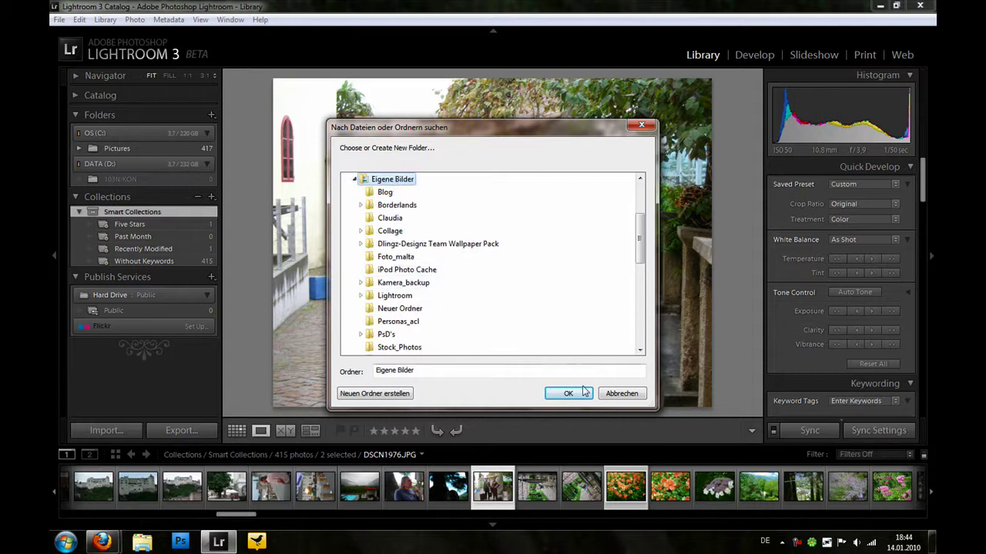
click(622, 395)
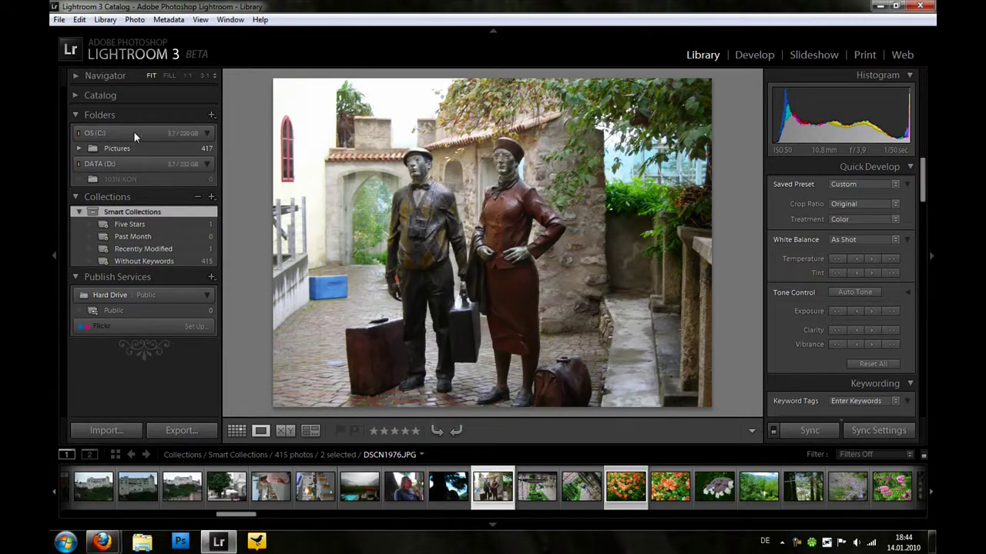
click(80, 113)
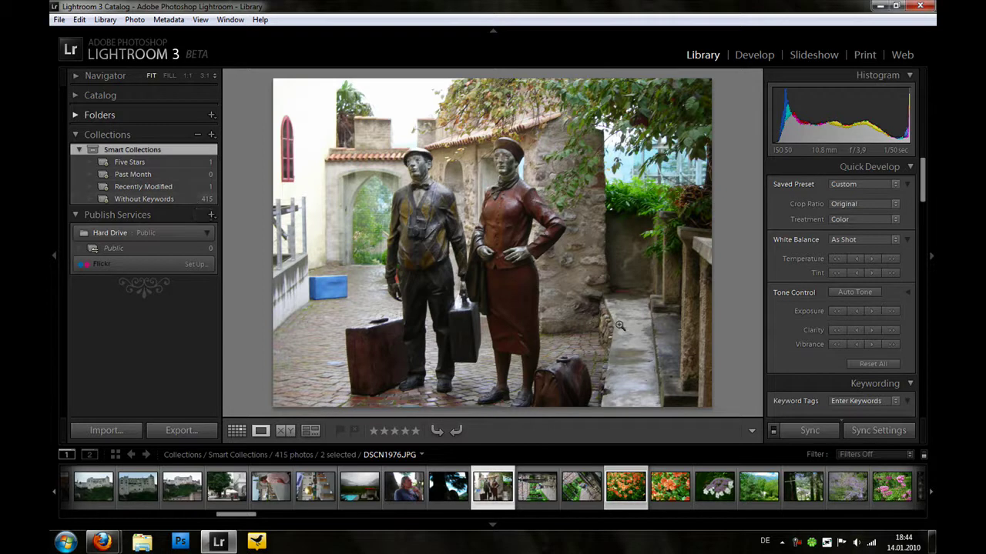
- Reveal Keywording, step through Five Stars, Past Month, Recently Modified, Without Keywords, then collapse Collections
mouse_move(923, 174)
mouse_down()
mouse_move(922, 291)
mouse_move(922, 207)
mouse_up()
click(843, 259)
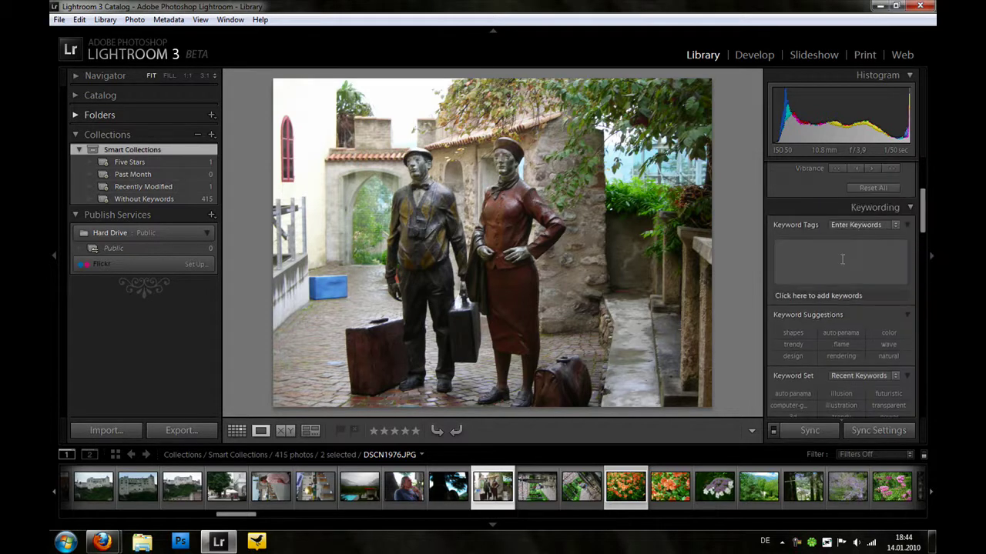
click(123, 163)
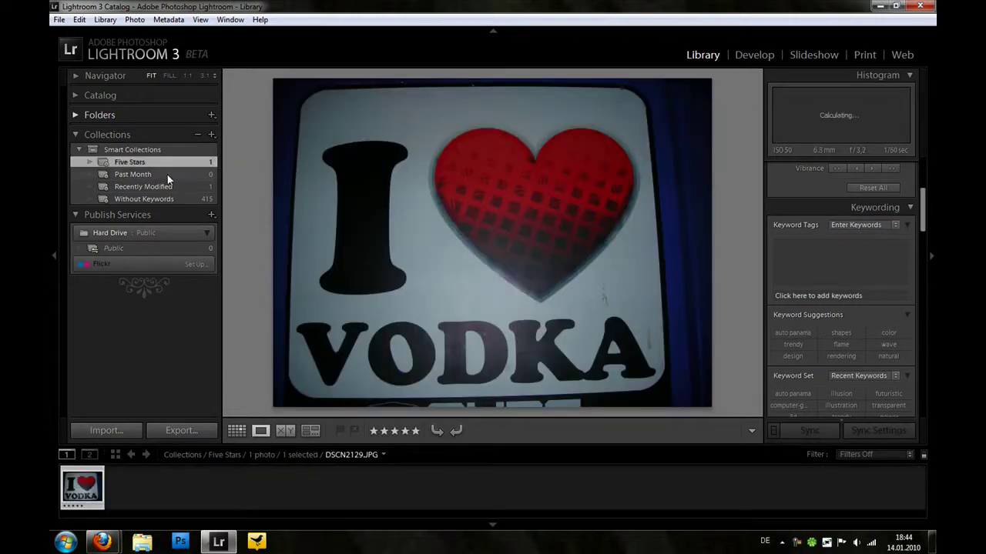
click(167, 175)
click(167, 185)
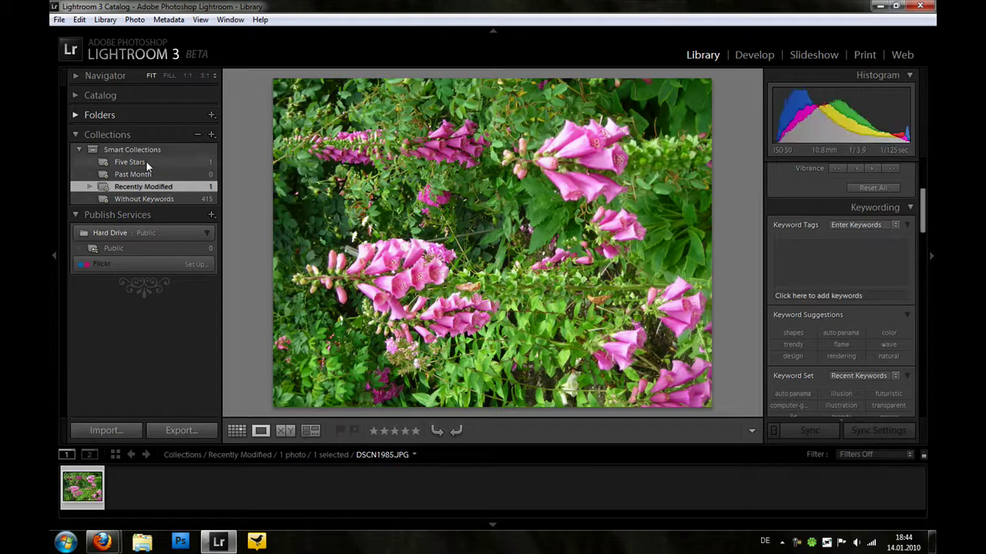
click(155, 197)
click(129, 150)
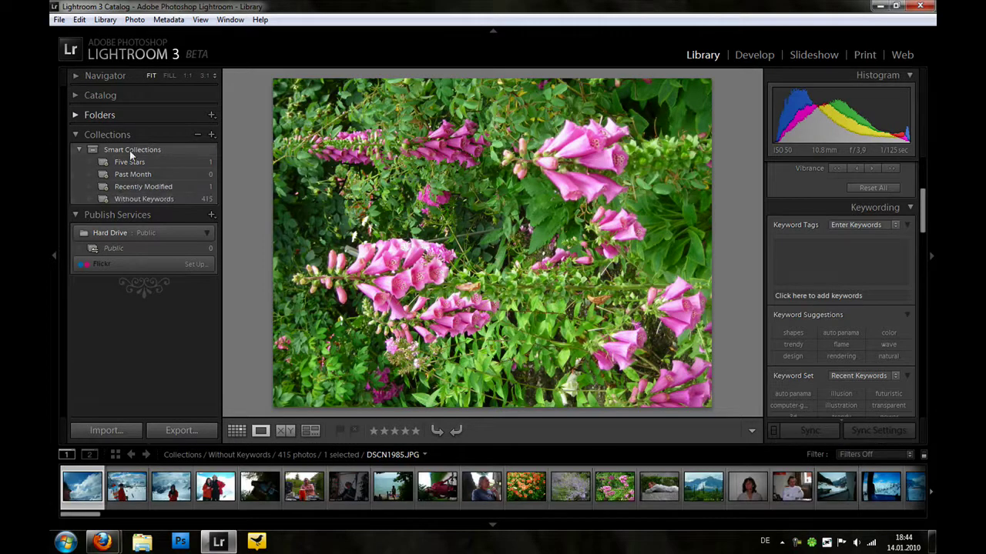
click(74, 135)
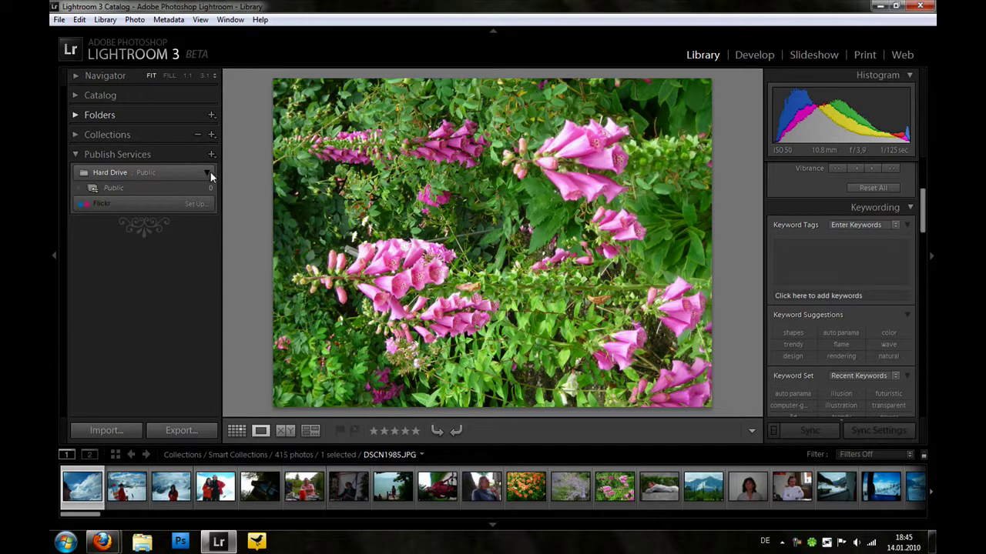
click(181, 430)
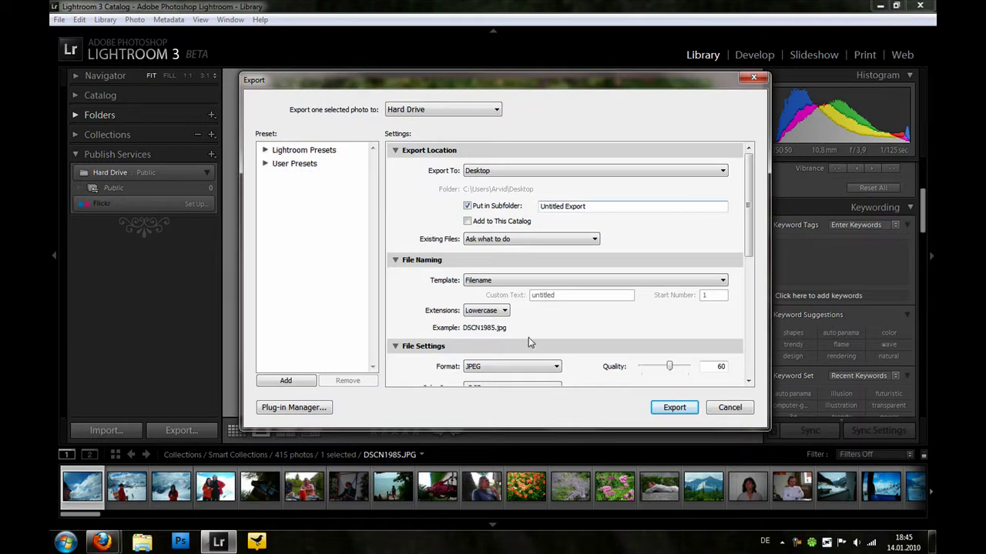
click(312, 151)
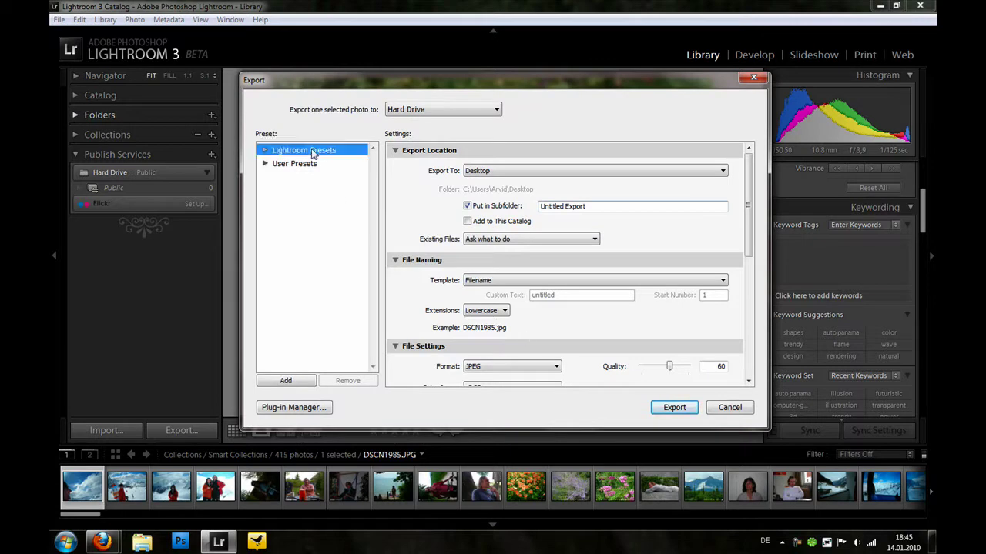
click(266, 150)
click(724, 408)
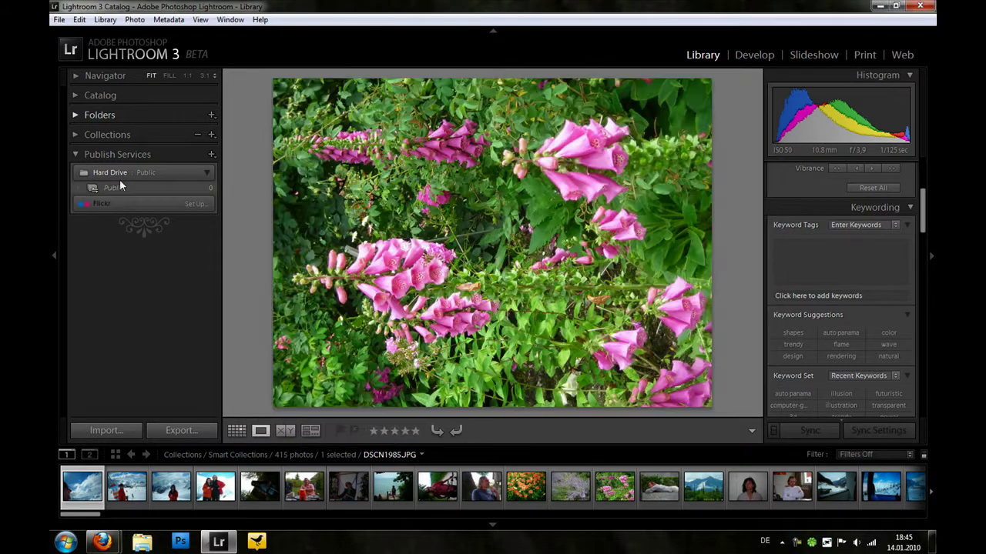
double_click(202, 172)
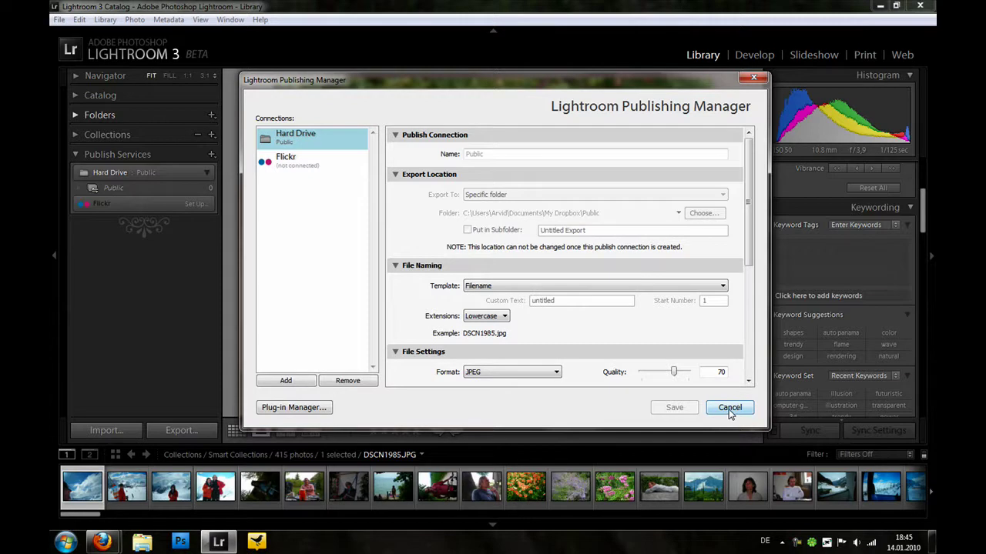
click(289, 165)
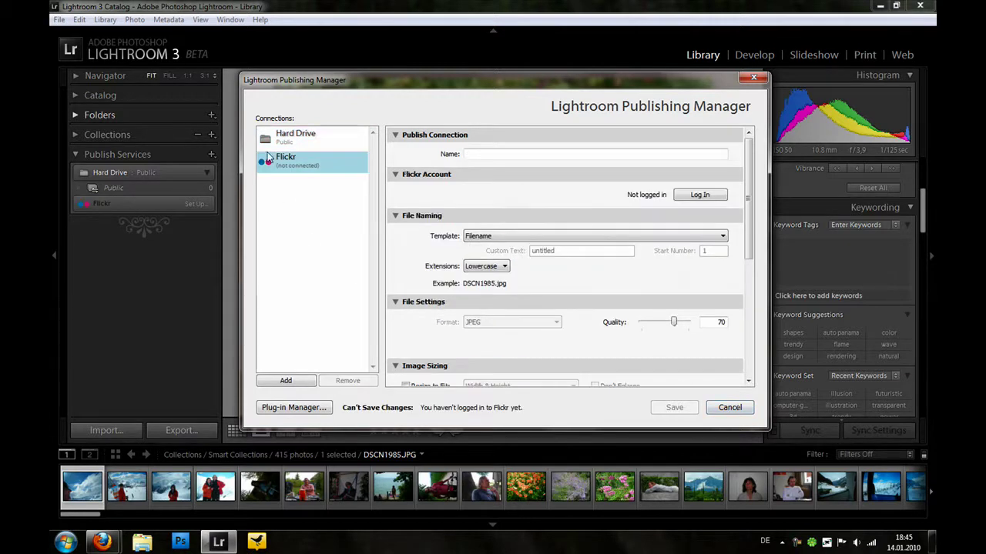
click(316, 142)
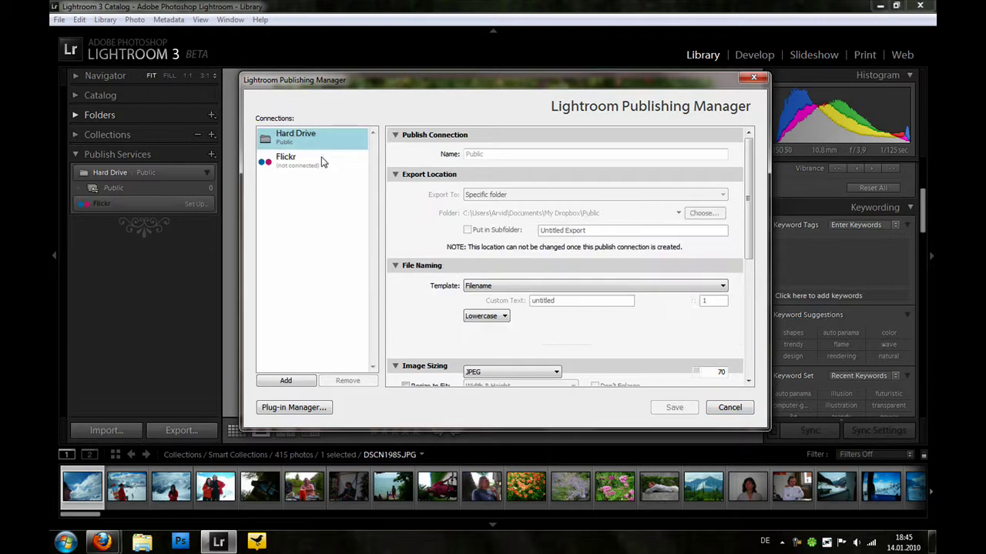
click(286, 381)
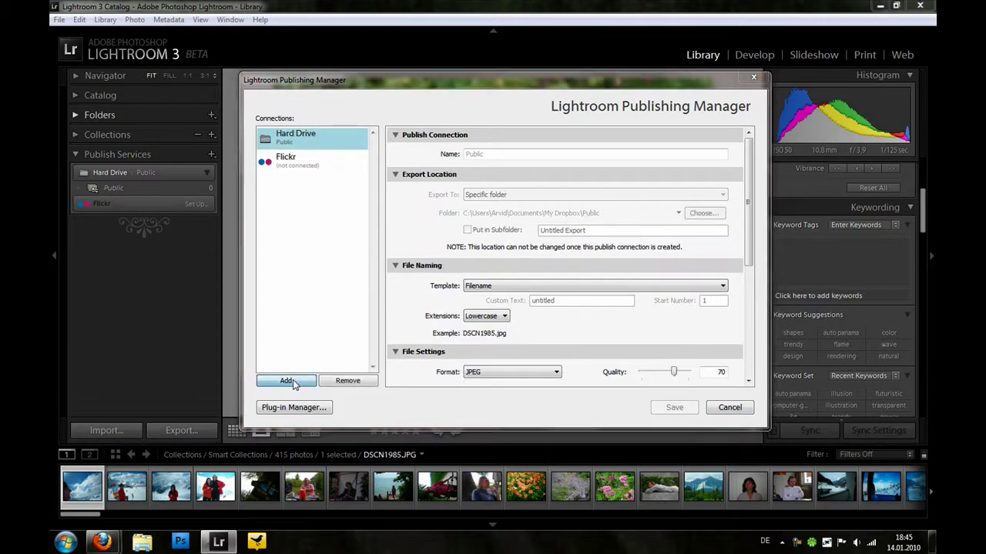
click(456, 237)
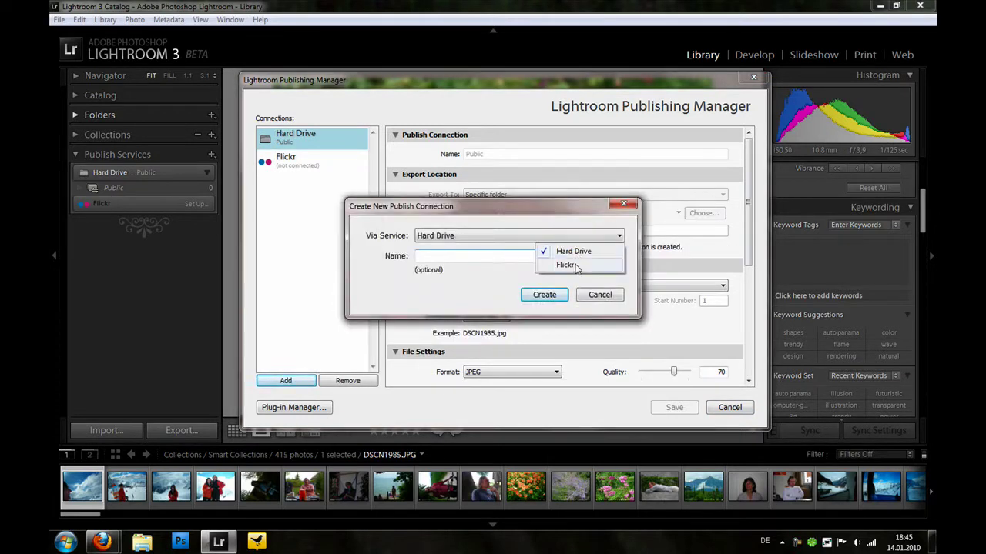
click(600, 295)
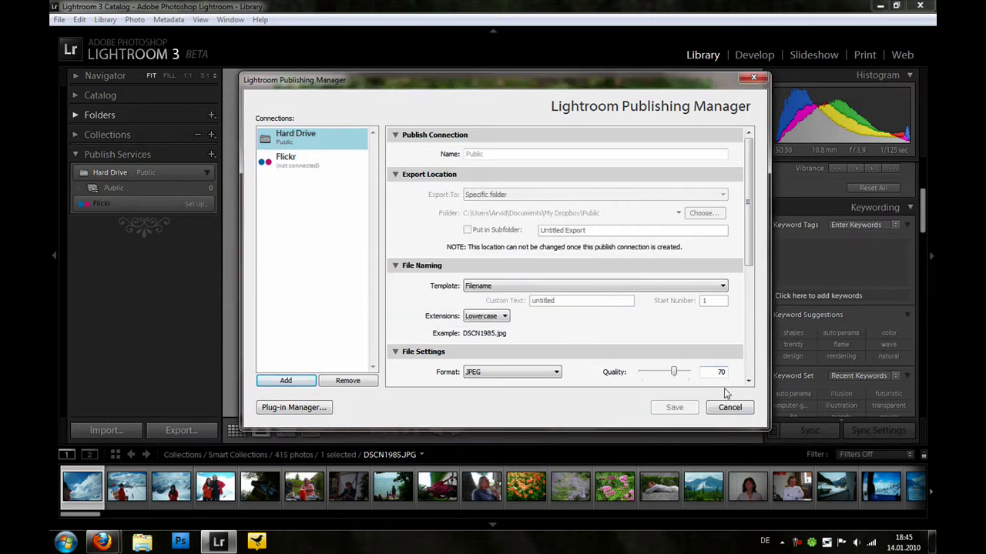
click(728, 407)
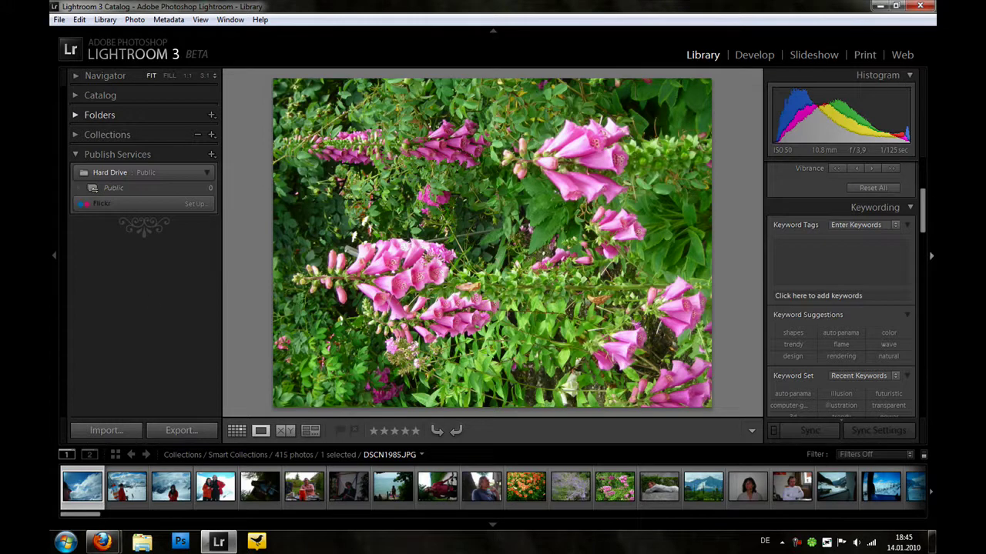
- Collapse the Quick Develop, Keyword List, Metadata and Comments panels on the right
mouse_move(924, 204)
mouse_down()
mouse_move(924, 173)
mouse_move(924, 413)
mouse_move(923, 177)
mouse_up()
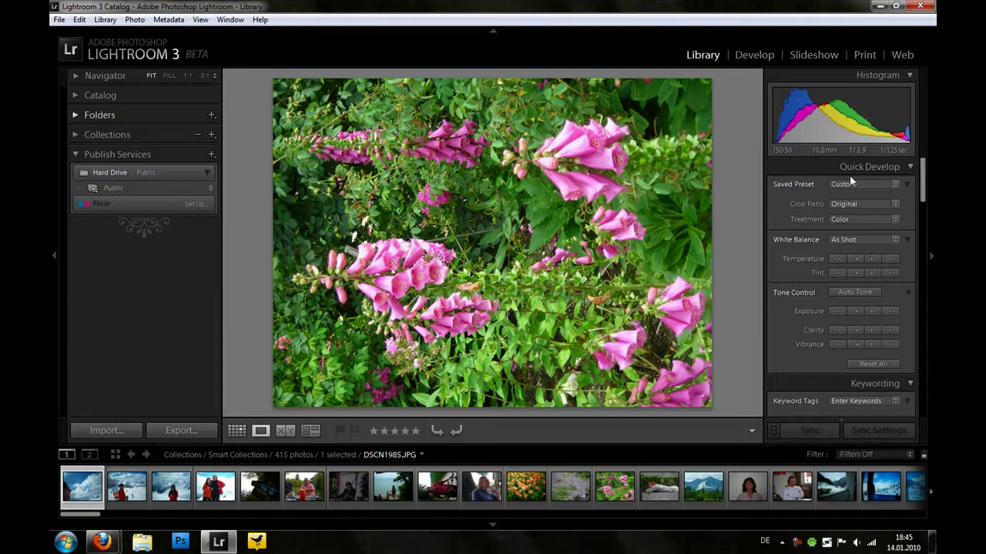
click(904, 171)
click(895, 208)
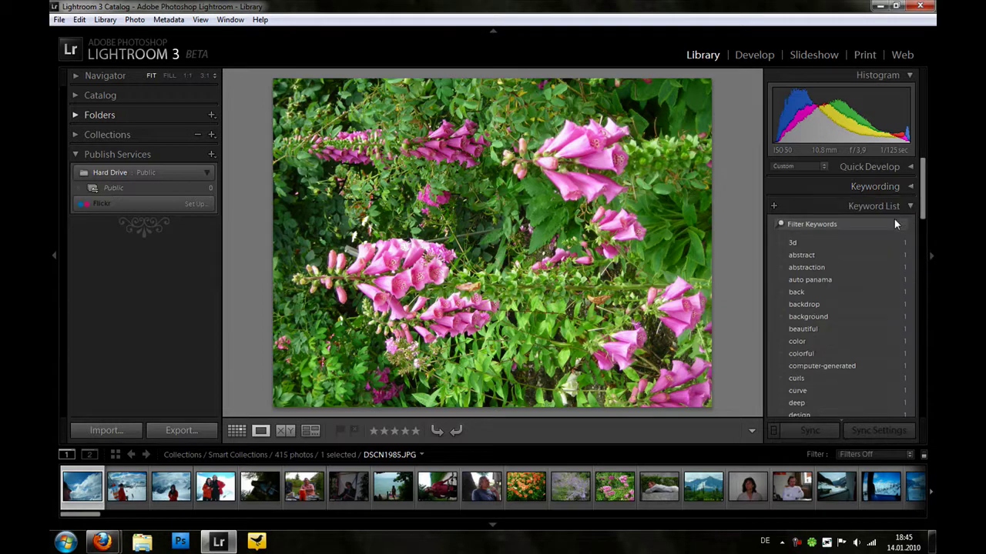
click(893, 214)
click(889, 248)
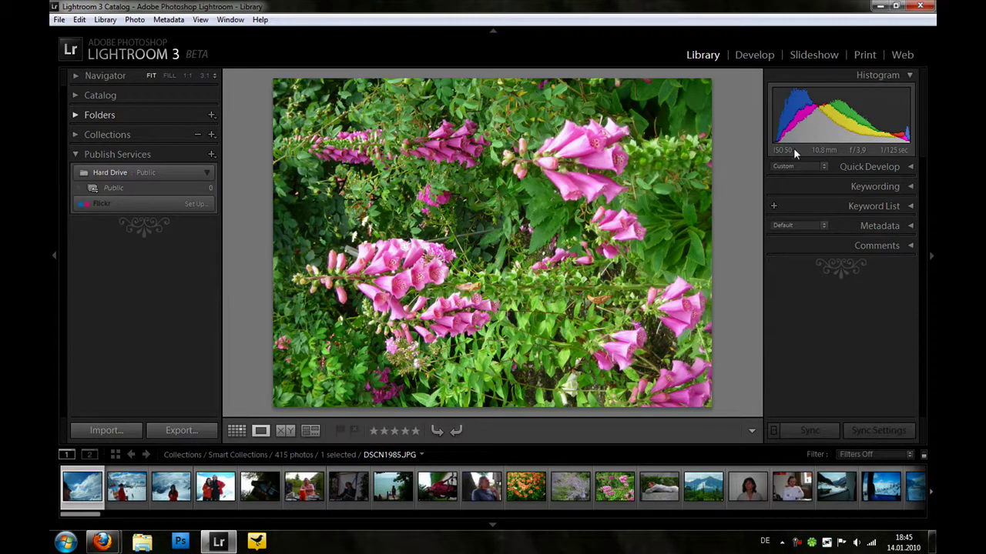
- View the man's photo, then the pink foxglove DSCN1985.JPG with Quick Develop expanded
click(482, 485)
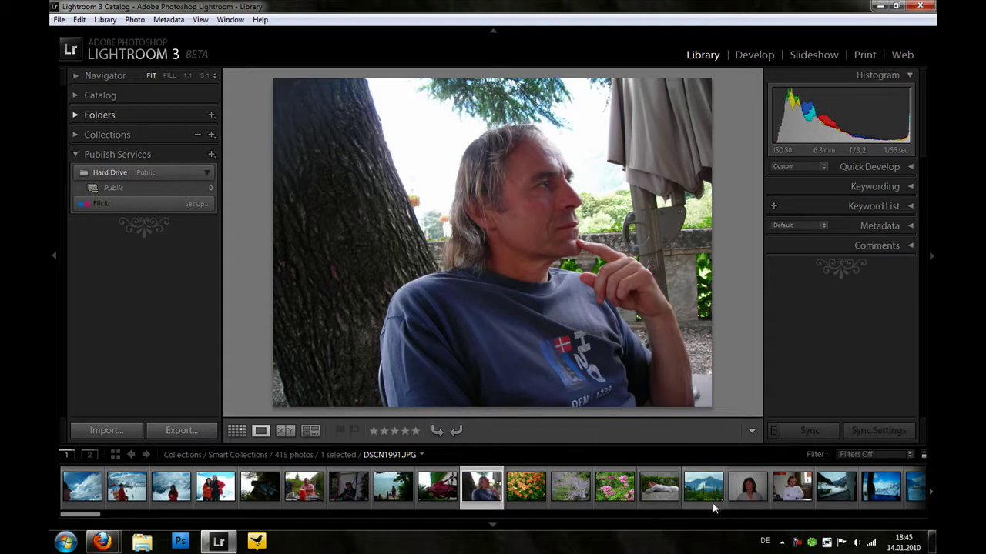
click(616, 488)
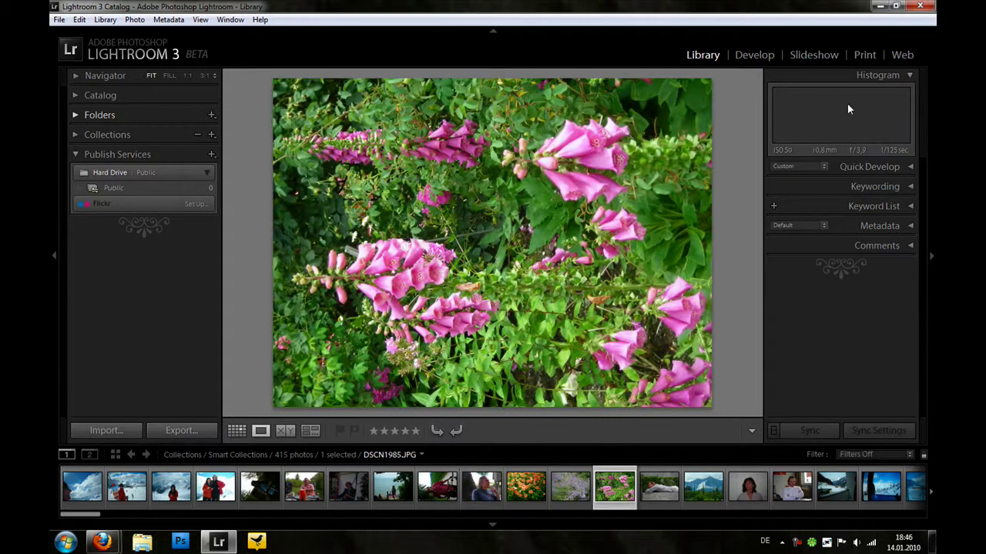
click(910, 167)
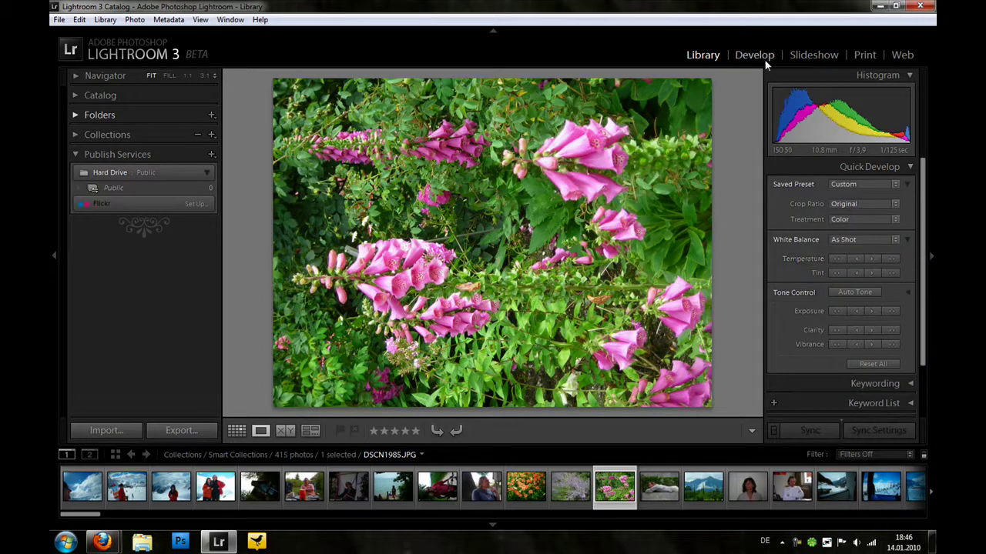
- Tag the foxglove photo with the keywords Blume, Rosa and Urlaub, then expand Collections
click(896, 167)
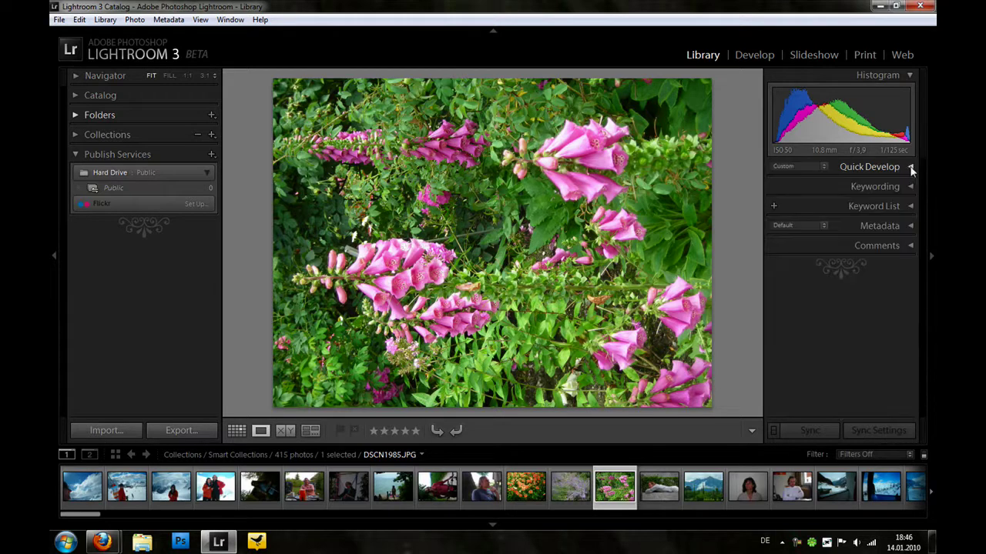
click(878, 187)
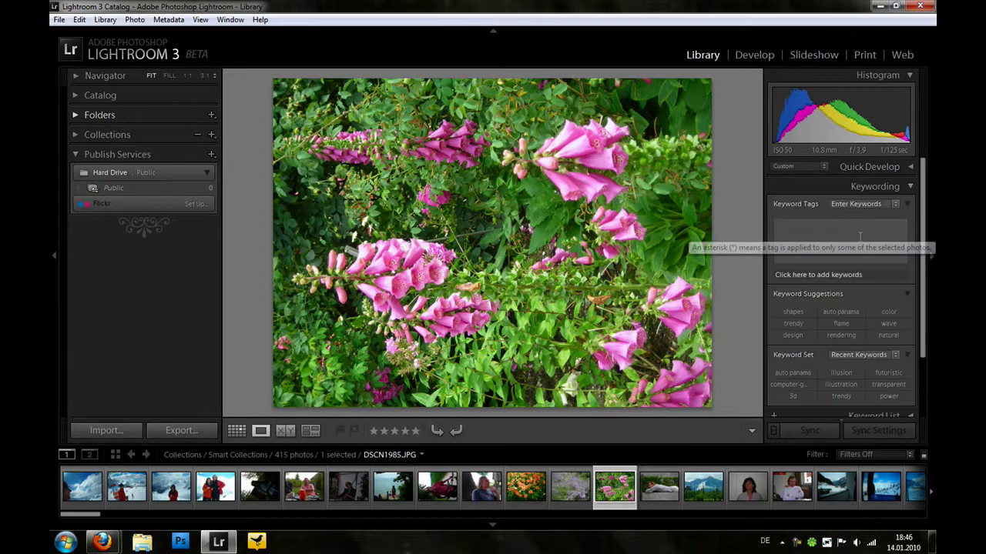
click(816, 252)
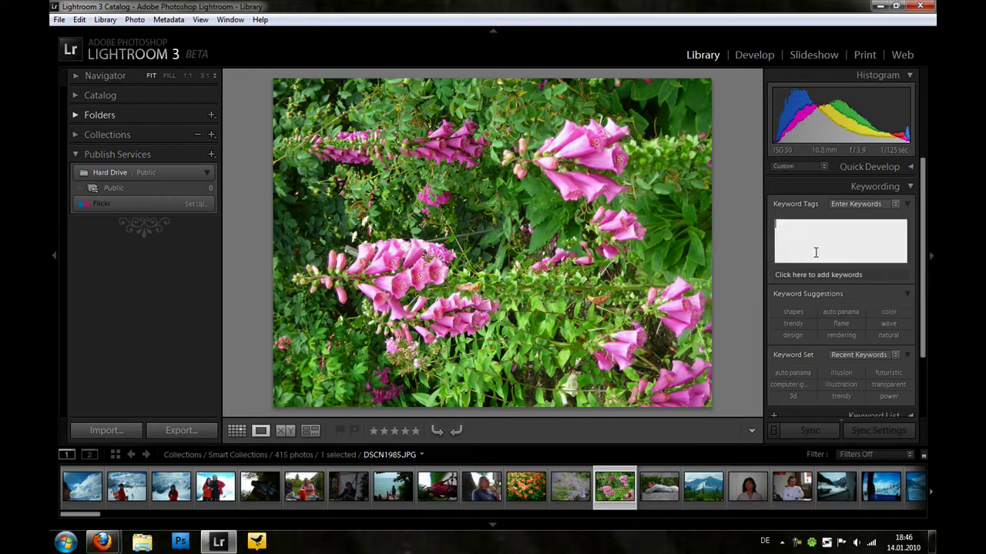
text(Blume, Rosa, Urlau)
text(b)
key(Return)
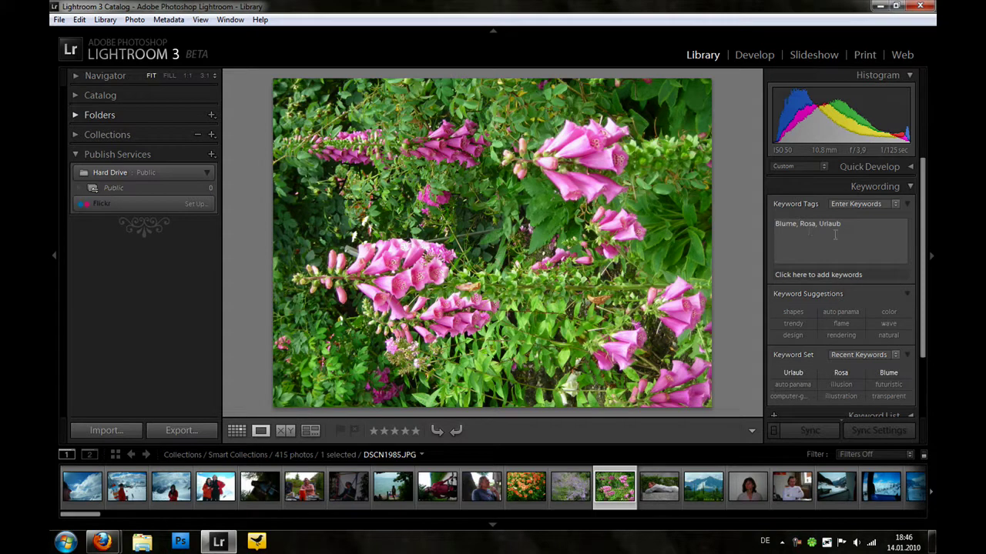
click(76, 135)
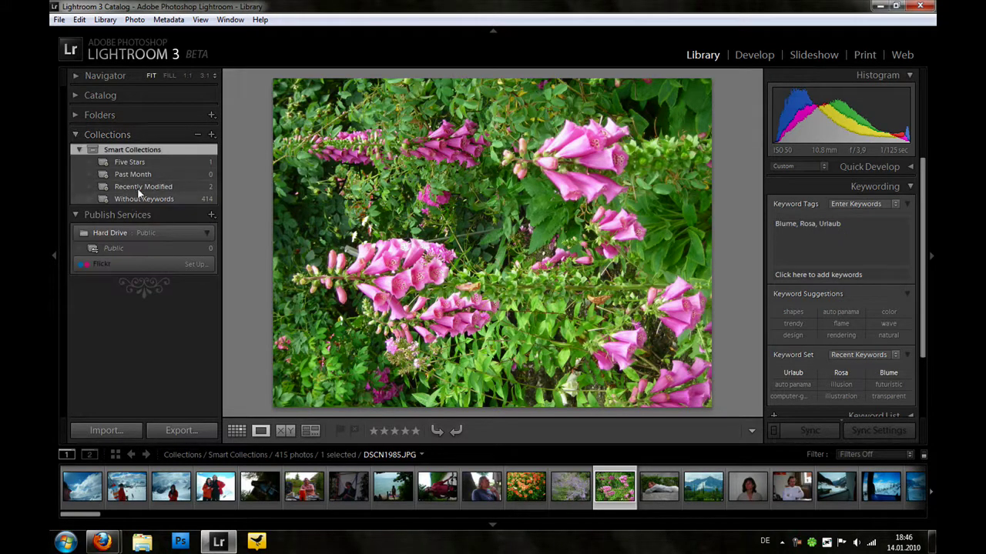
- Start a new collection in the Smart Collections set, cancel it, and collapse Collections
click(211, 135)
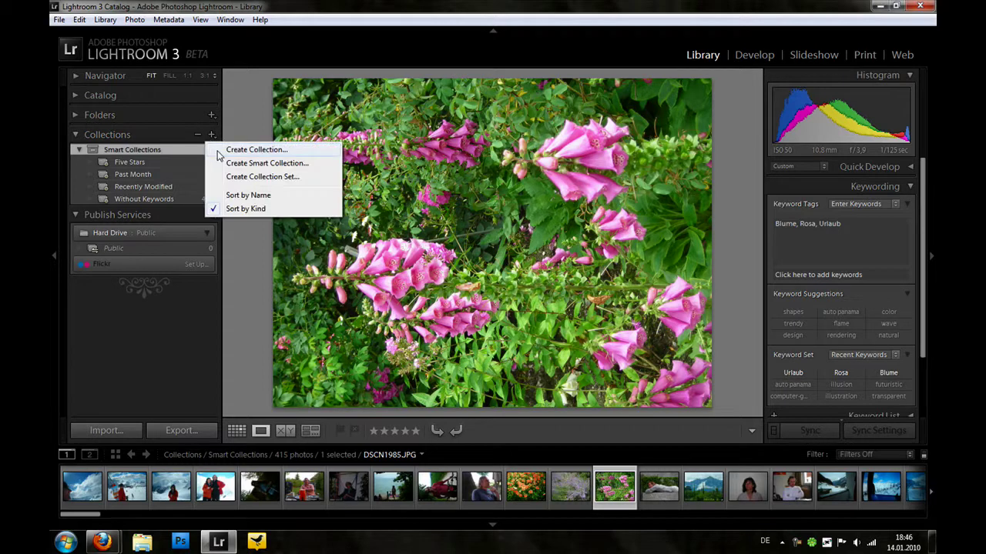
click(231, 153)
click(423, 236)
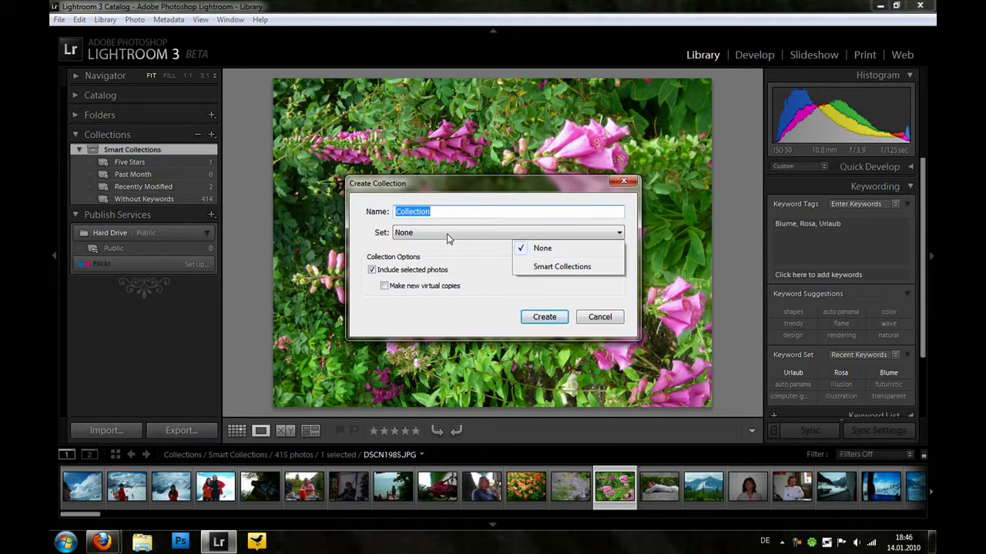
click(547, 267)
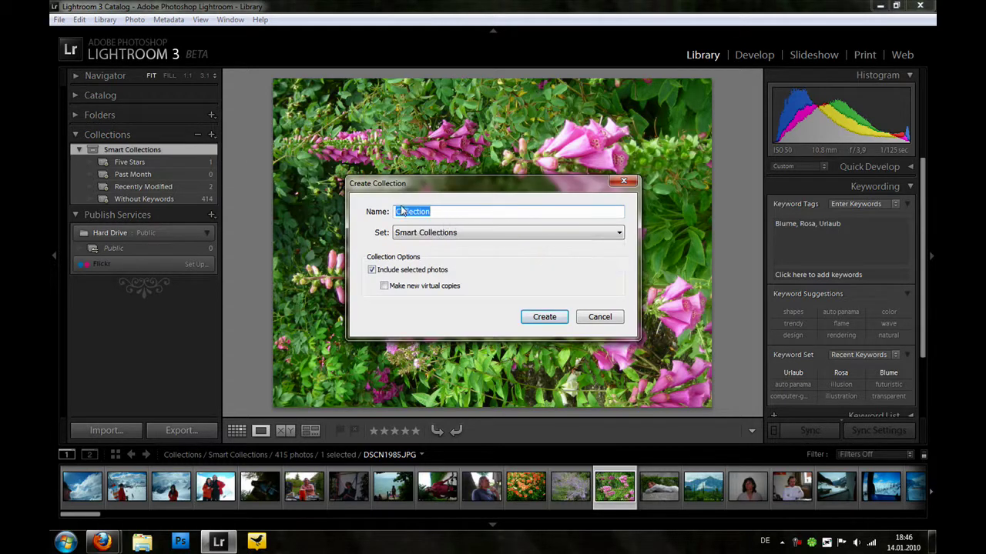
click(603, 321)
click(73, 135)
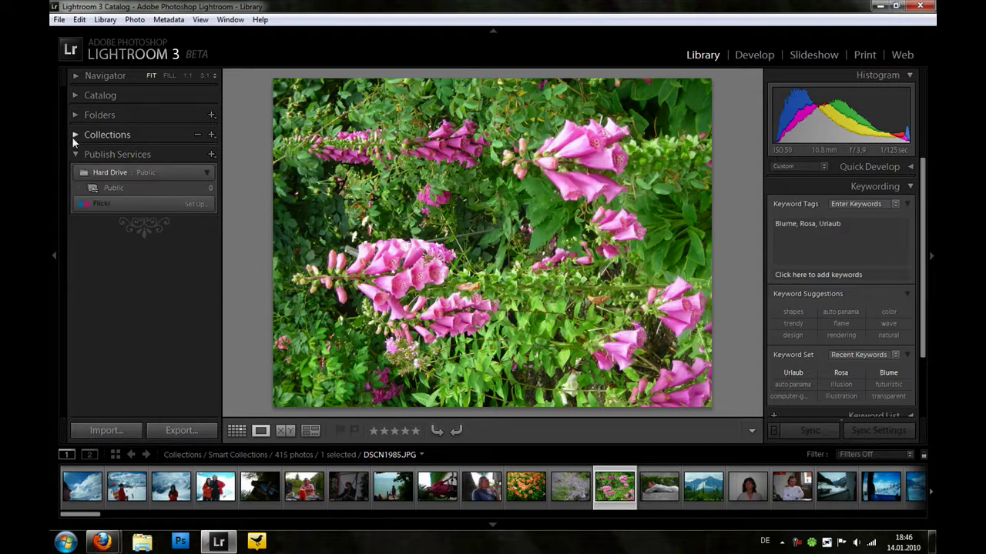
- Browse the full Keyword List with Blume, Rosa and Urlaub ticked for the photo
click(907, 186)
click(876, 208)
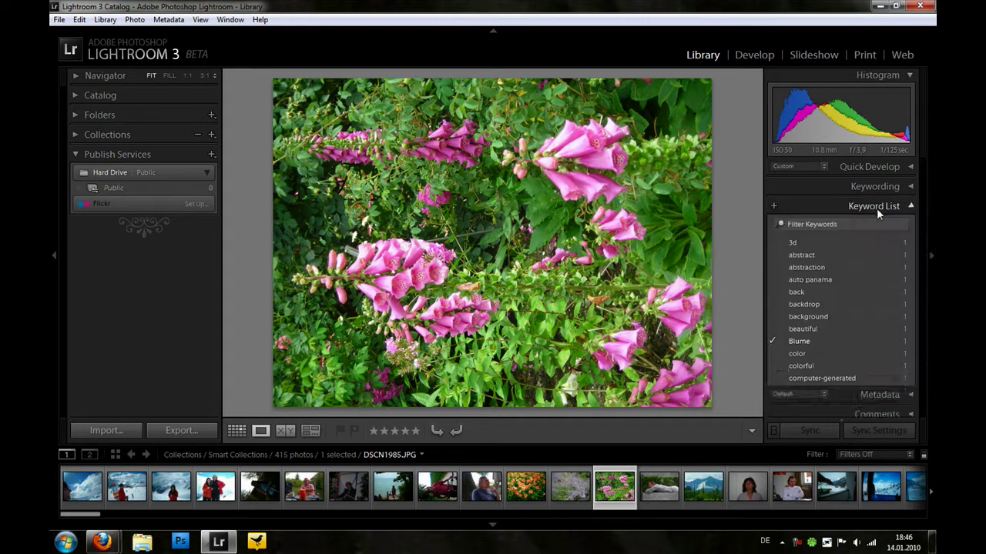
scroll(814, 313, down, 5)
scroll(814, 341, down, 5)
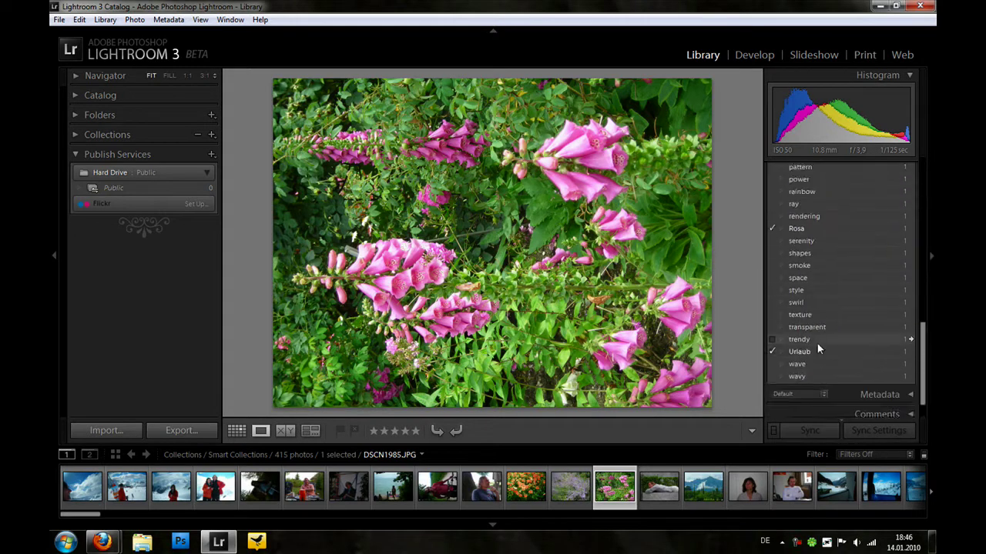
scroll(814, 345, down, 1)
scroll(835, 337, up, 10)
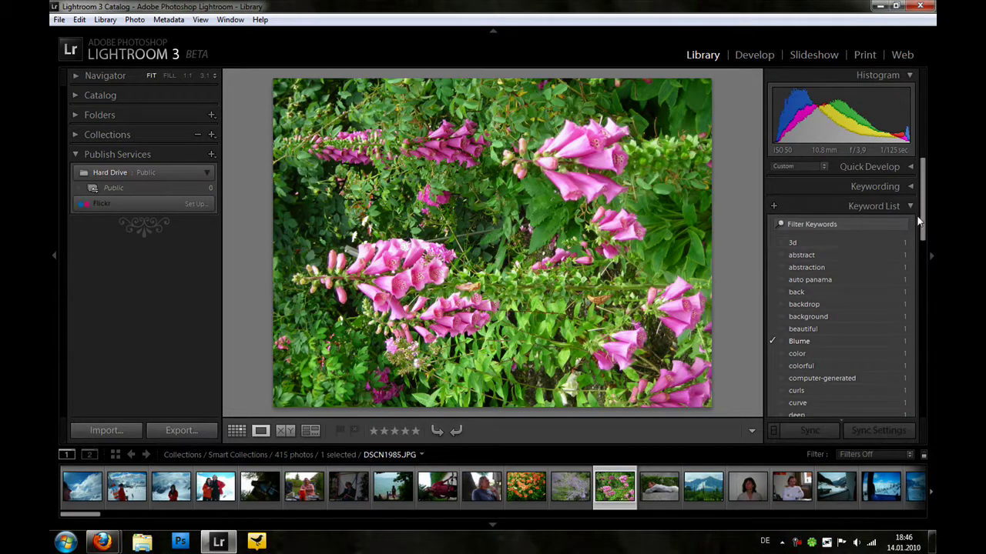
mouse_move(927, 224)
mouse_down()
mouse_move(924, 292)
mouse_move(797, 202)
mouse_up()
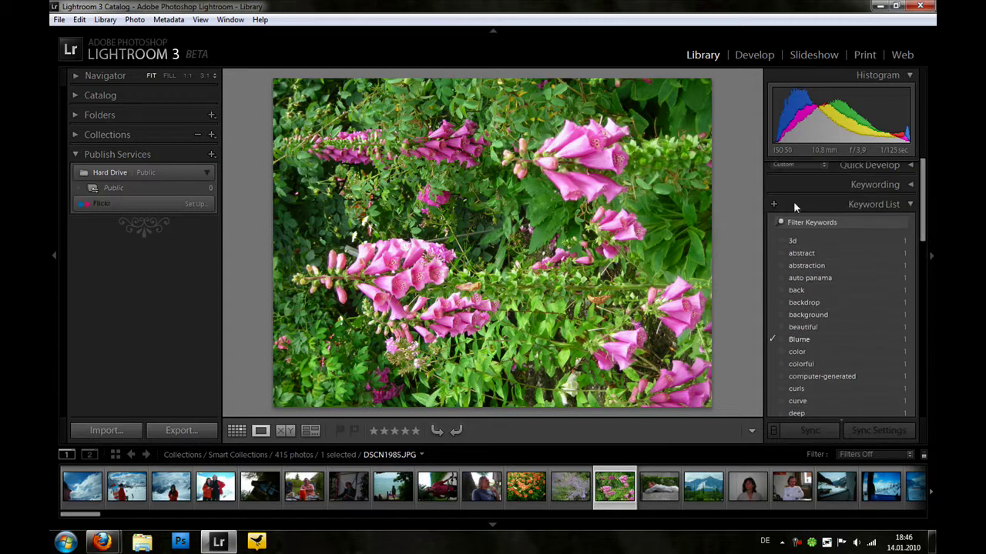
- Cancel creating a new keyword tag, then fold away Keywording and the Keyword List
click(774, 204)
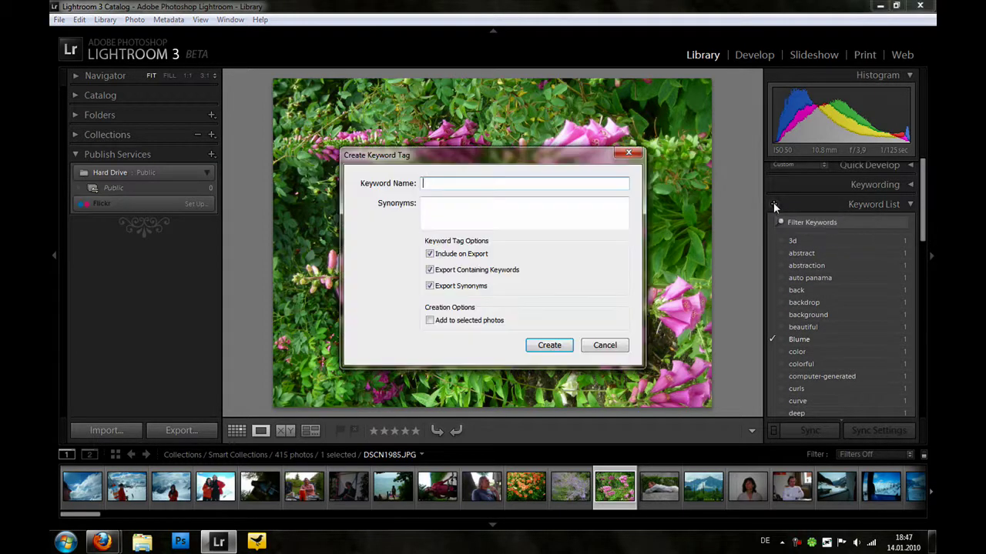
click(604, 345)
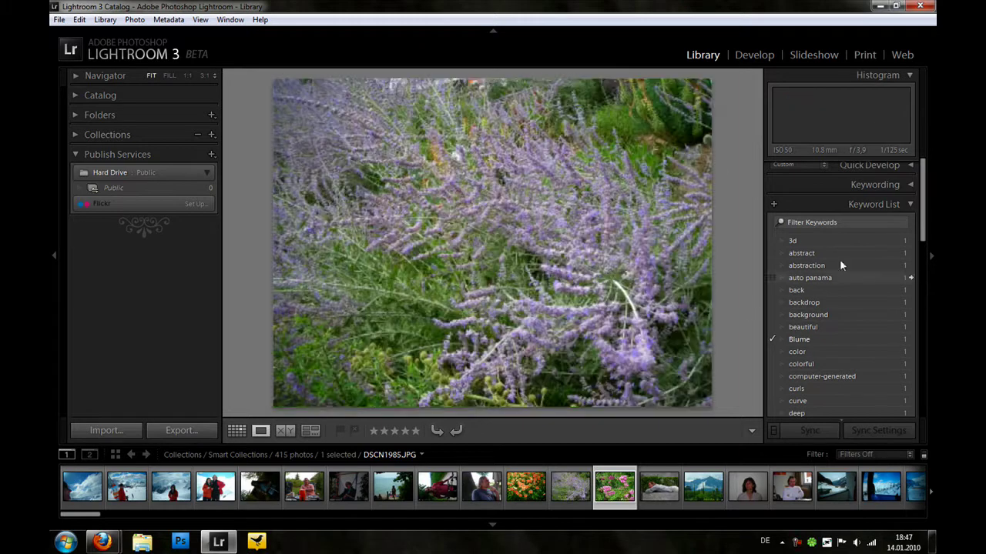
click(885, 189)
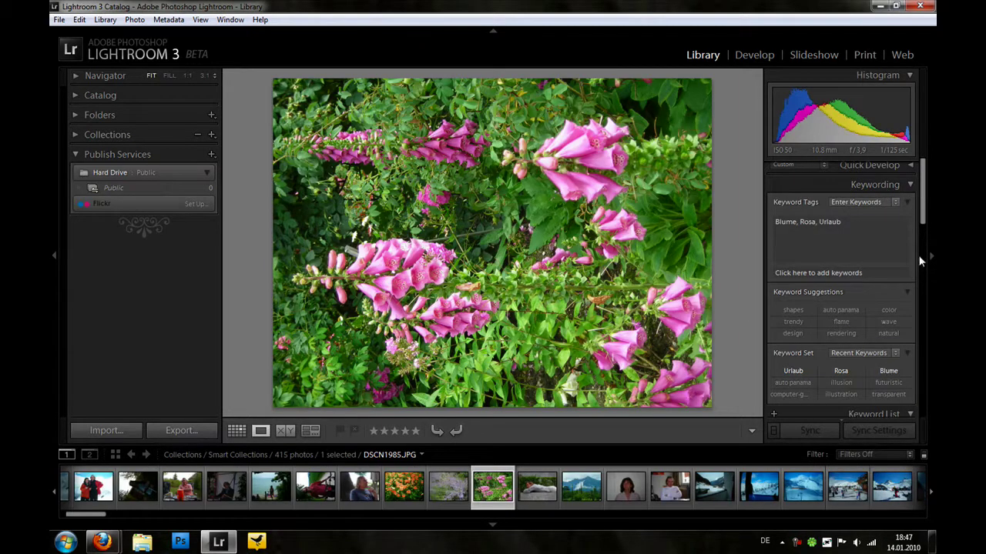
scroll(913, 224, down, 1)
scroll(913, 201, up, 1)
click(910, 189)
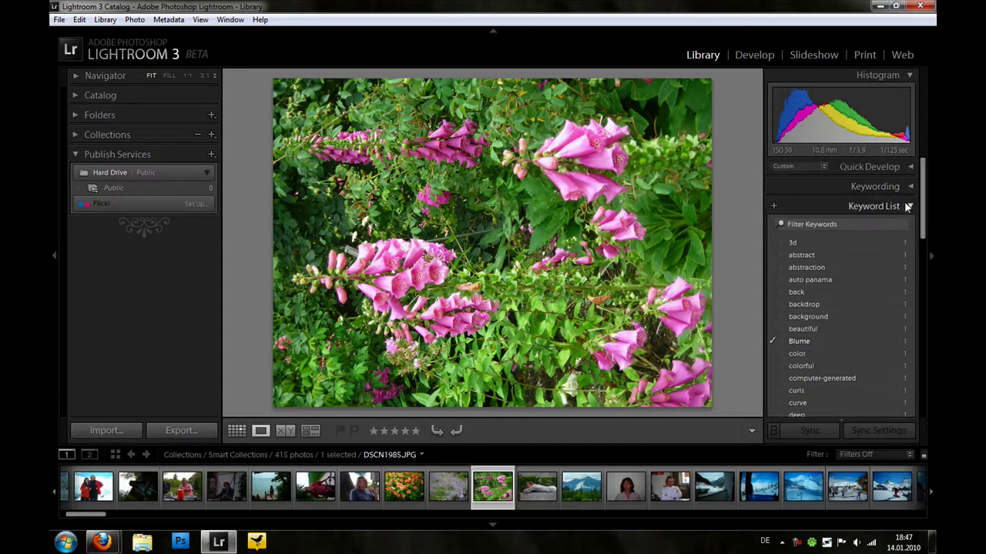
click(907, 206)
- Review the photo's metadata: folder Claudia, 2592 x 1944, ISO 50, NIKON COOLPIX L3
click(907, 225)
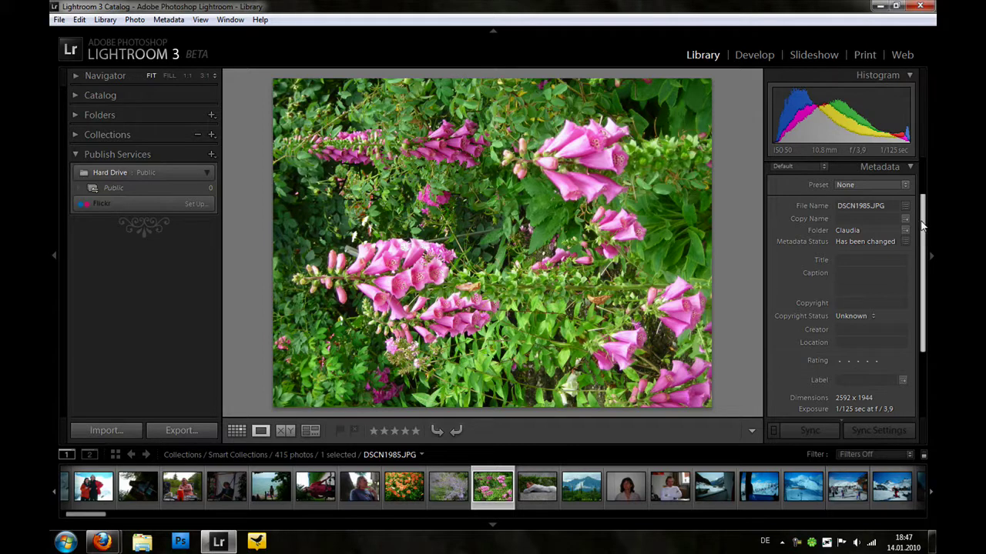
drag(922, 224, 880, 231)
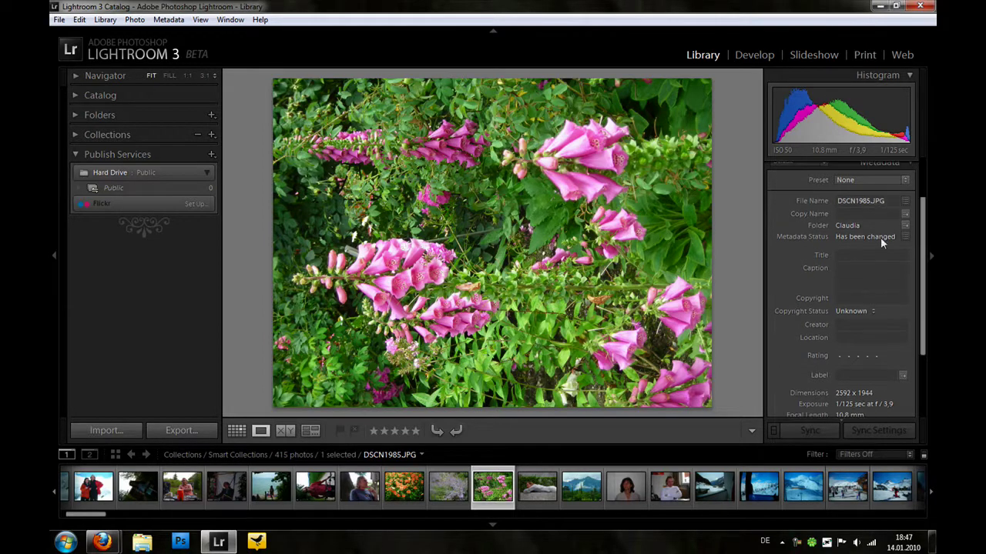
scroll(855, 254, down, 2)
scroll(843, 308, down, 2)
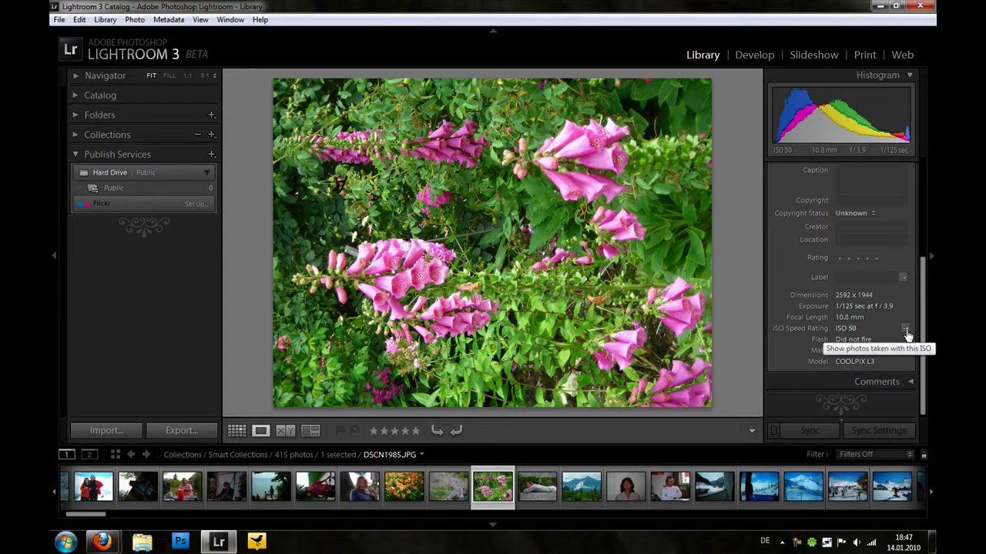
scroll(837, 300, up, 1)
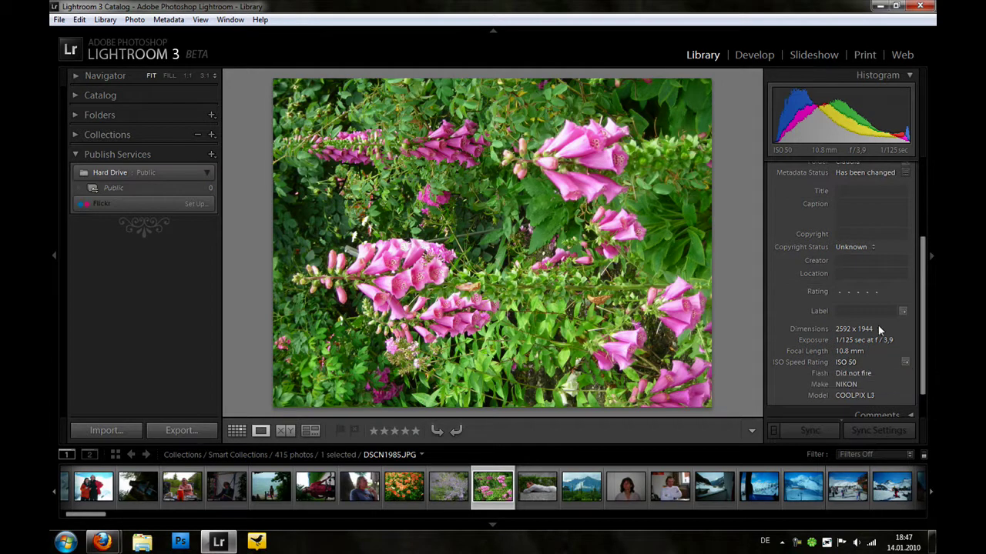
scroll(901, 316, up, 4)
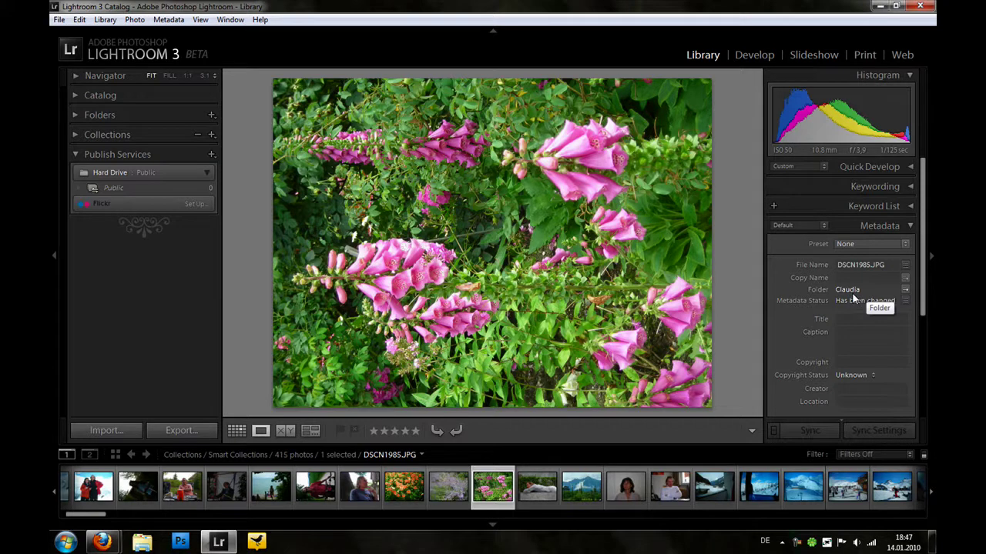
- Show the 24 Claudia folder photos in the filmstrip, then collapse Folders and Publish Services
click(905, 289)
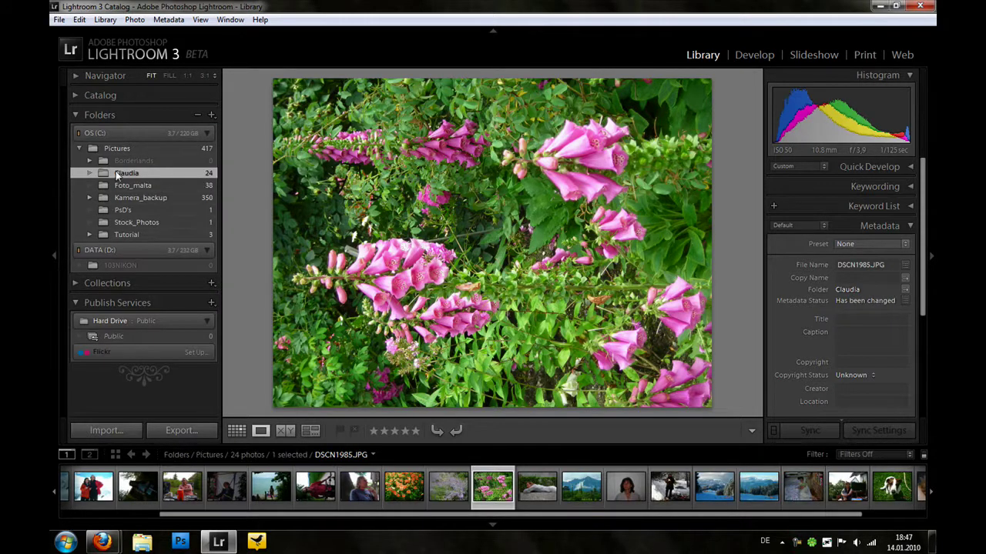
drag(423, 514, 304, 515)
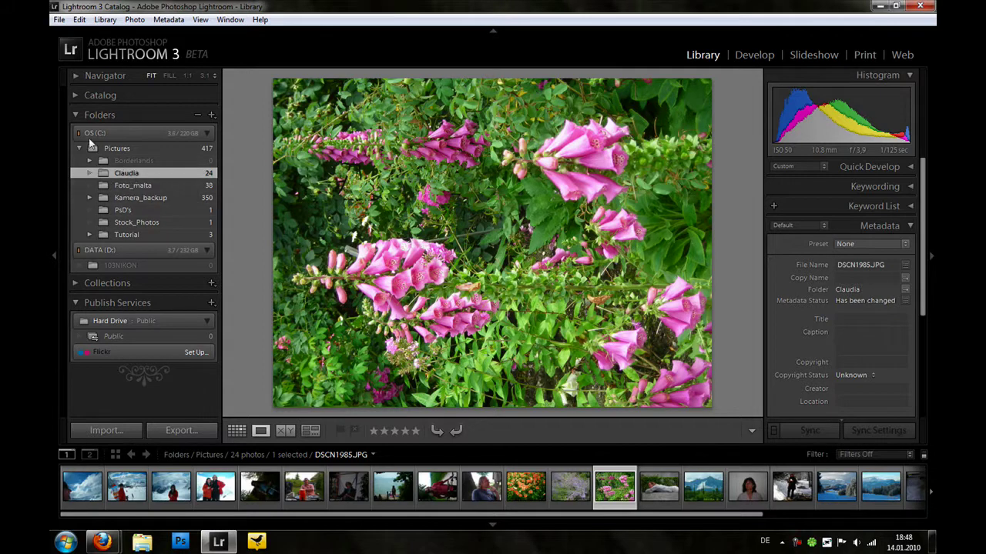
click(75, 115)
click(90, 154)
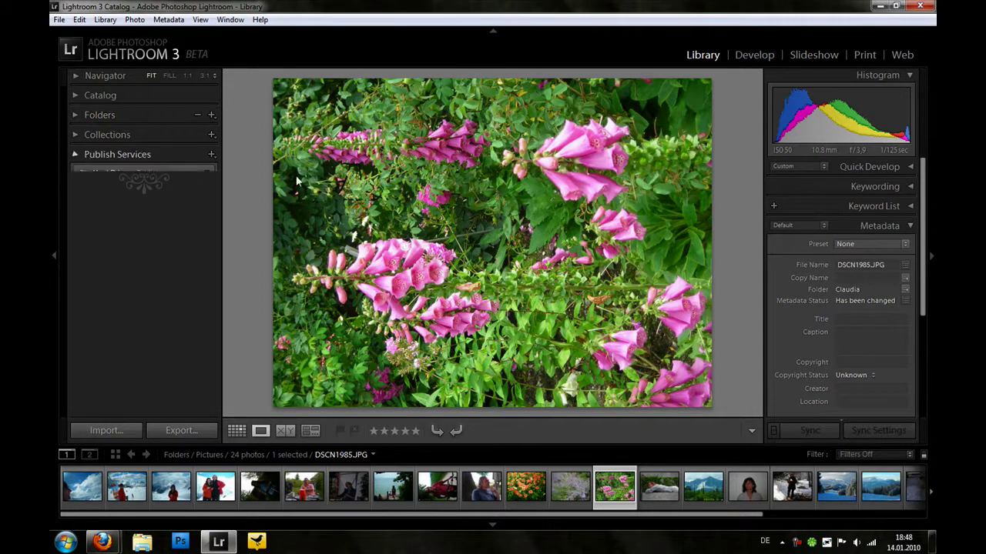
- Swap the Metadata panel for Comments and toggle Publish Services open and closed
click(902, 227)
click(900, 247)
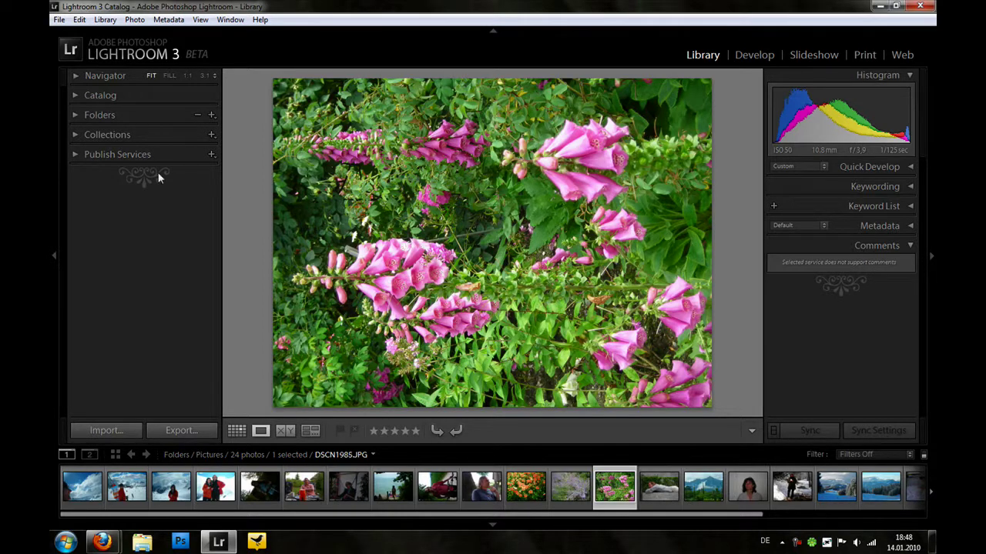
click(101, 157)
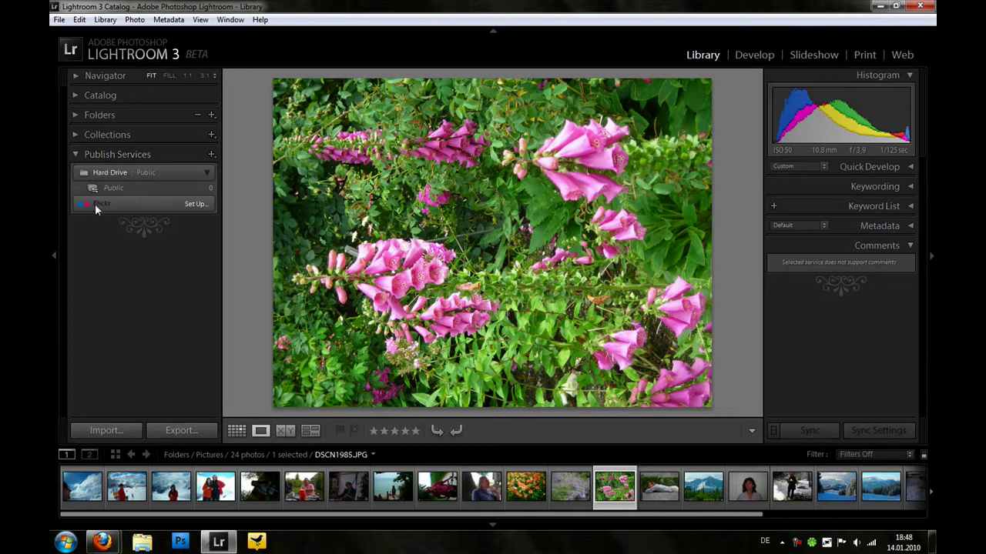
click(87, 154)
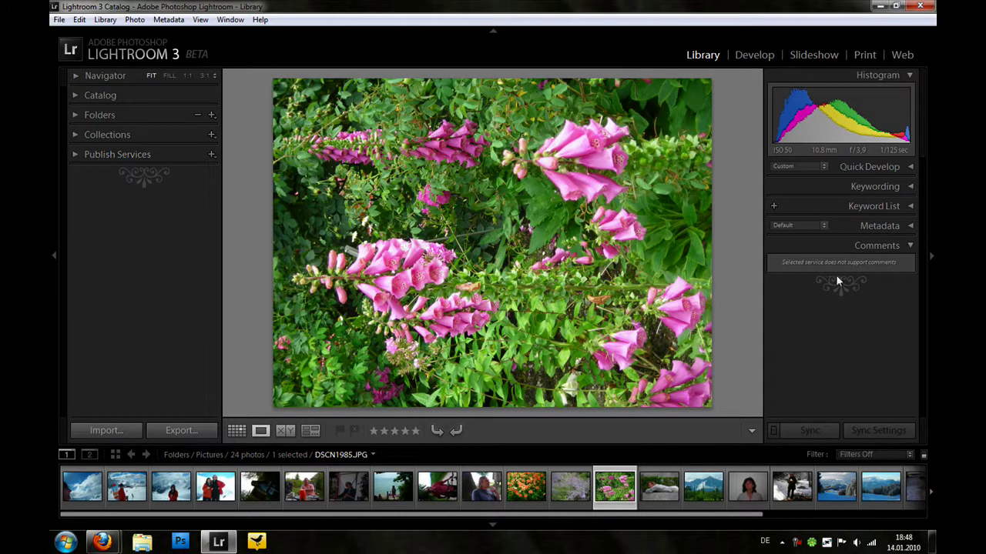